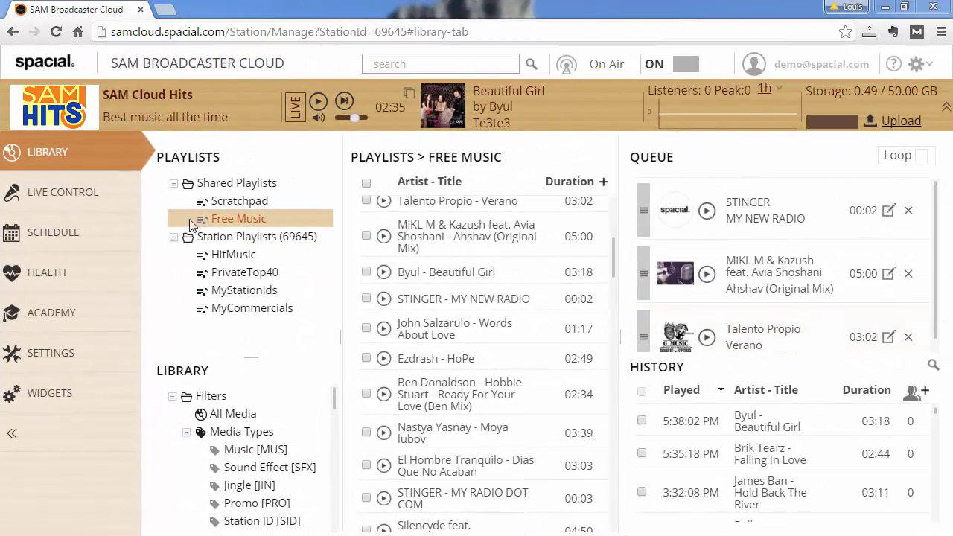
# Step: Open Schedule > Scheduled Events to show the weekly calendar for 18–24 Oct 2015
pyautogui.click(117, 239)
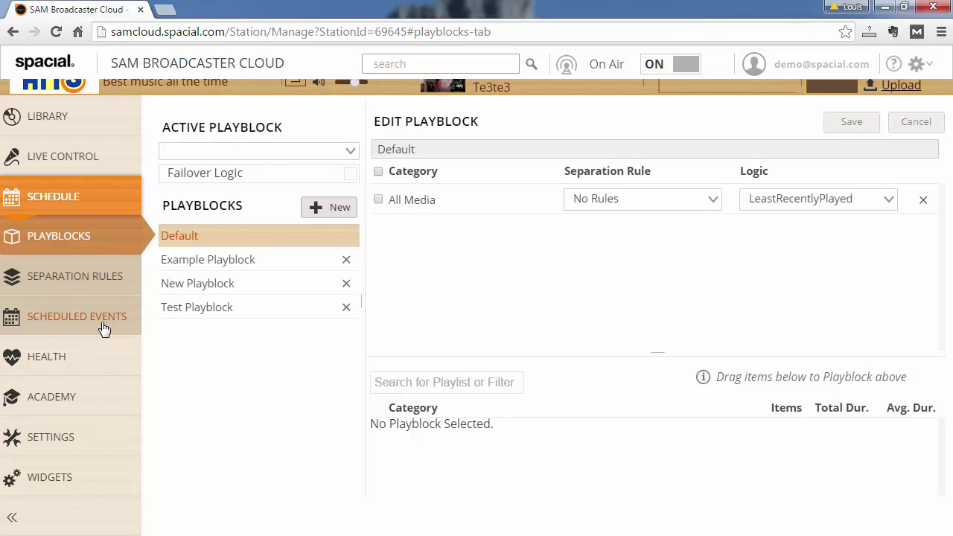
pyautogui.click(104, 329)
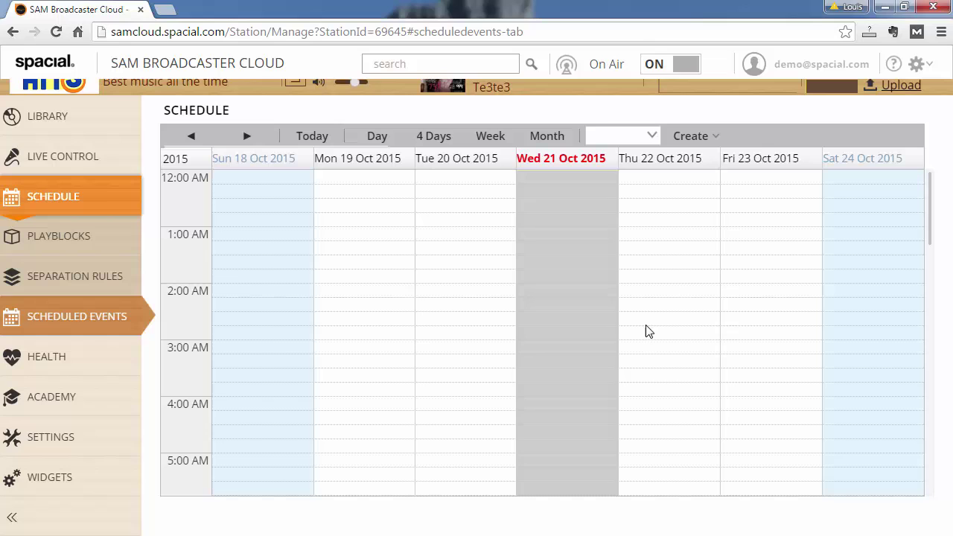
# Step: Create a new scheduled event on Thu 22 Oct starting at hour 13
pyautogui.click(642, 344)
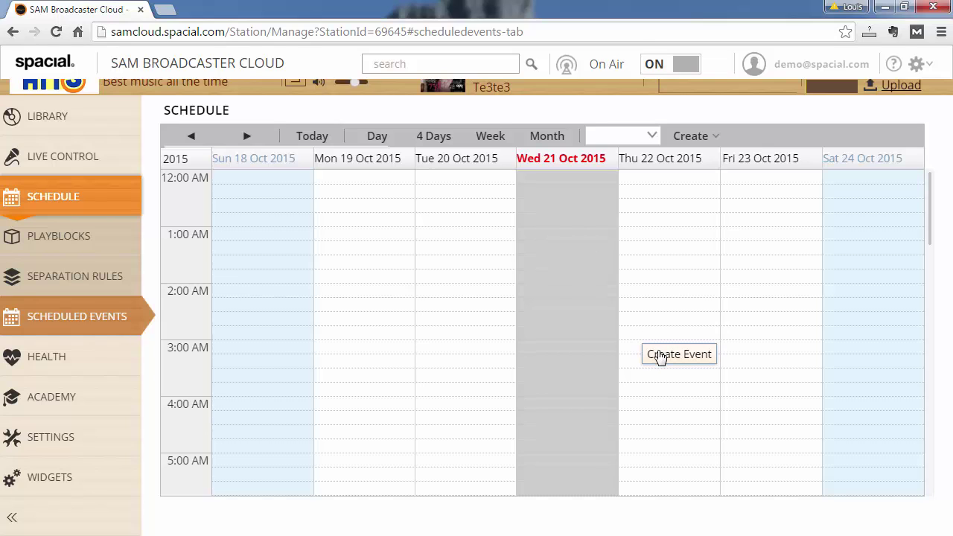
pyautogui.click(660, 355)
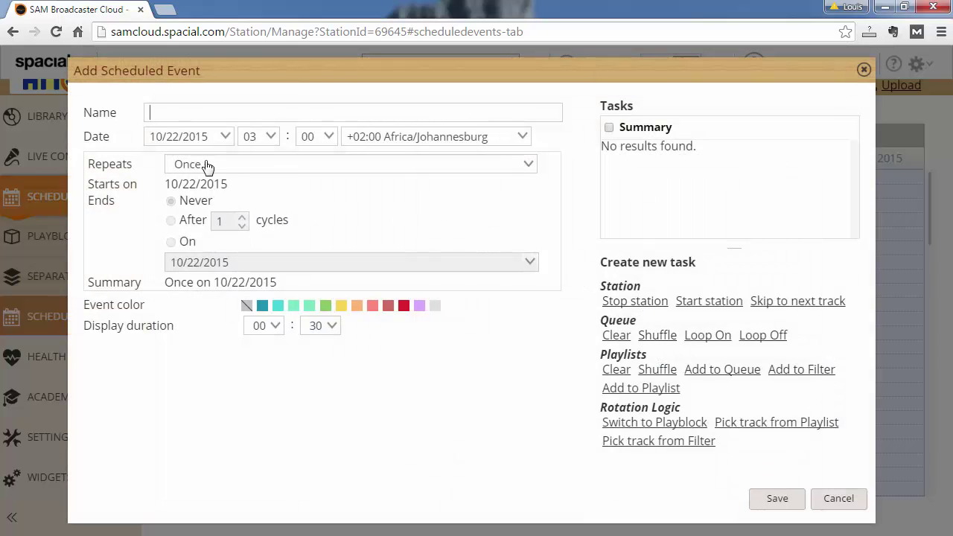
pyautogui.click(274, 142)
pyautogui.scroll(-4, 275, 208)
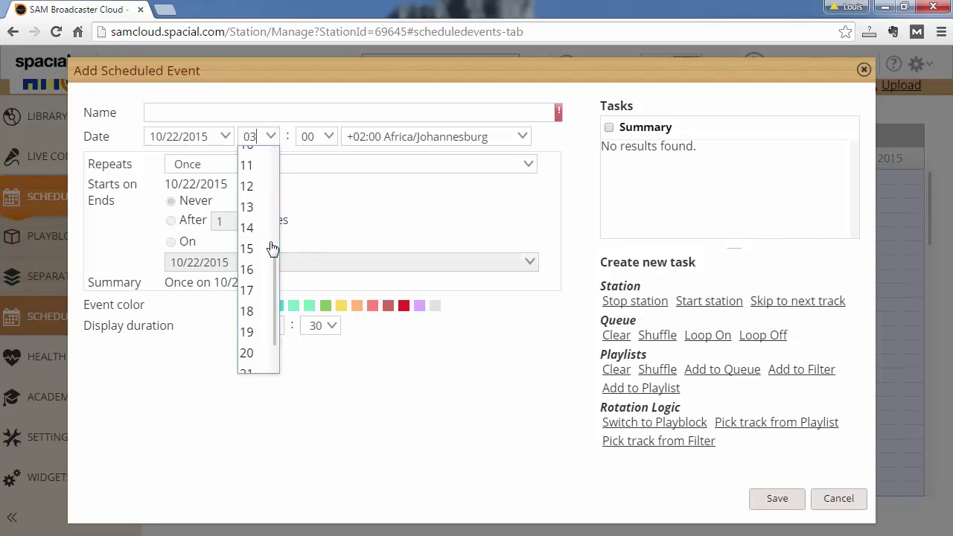
pyautogui.click(264, 207)
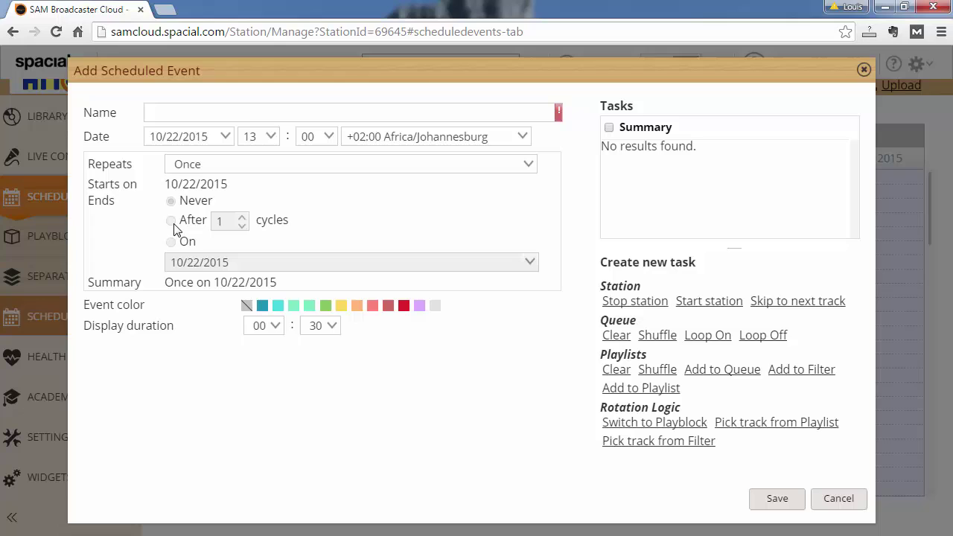
# Step: Make it repeat weekdays Monday and Thursday, ending after 3 cycles, colored green
pyautogui.click(308, 168)
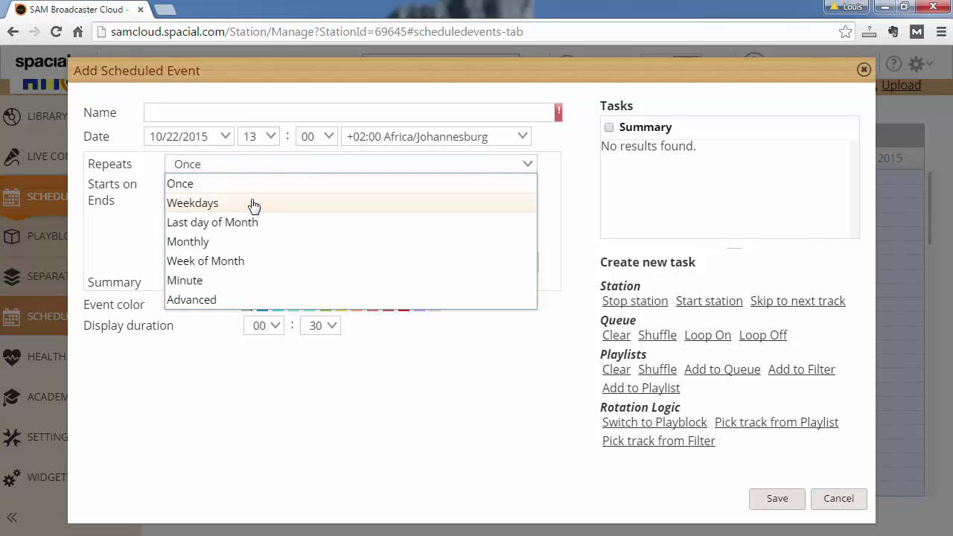
pyautogui.click(249, 207)
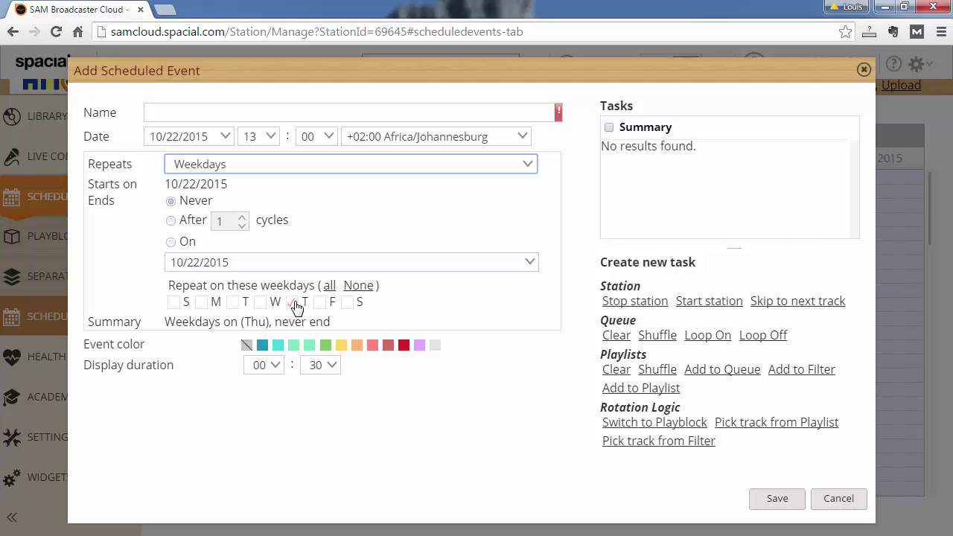
pyautogui.click(199, 305)
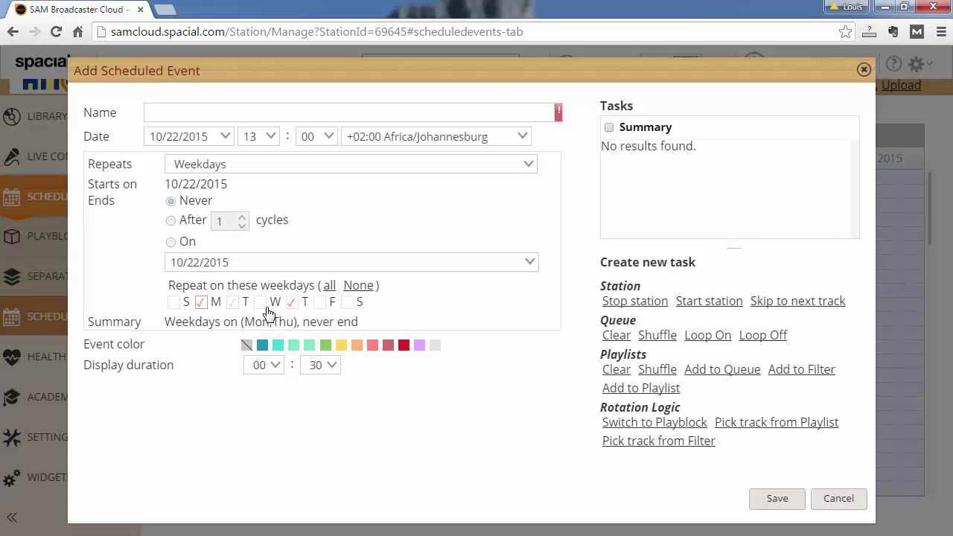
pyautogui.click(171, 220)
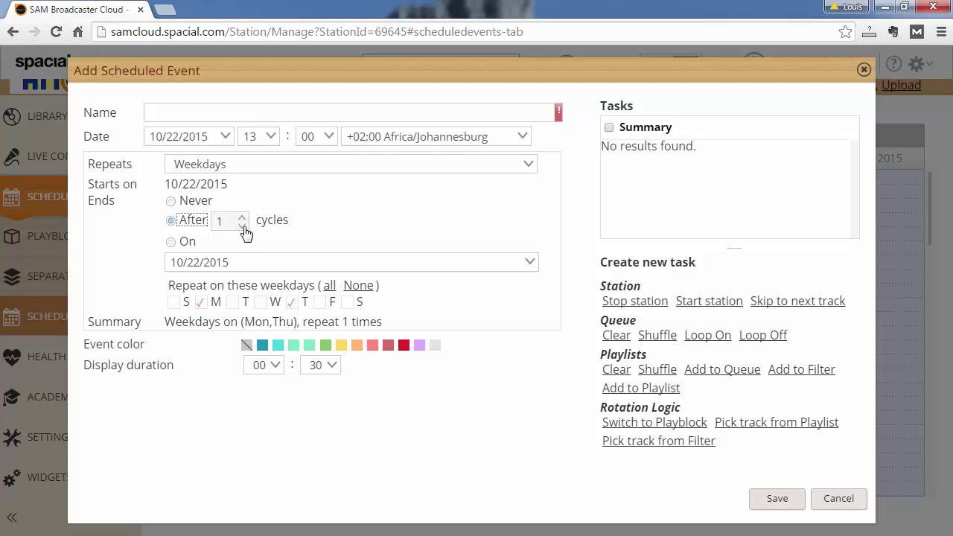
pyautogui.click(243, 218)
pyautogui.click(243, 217)
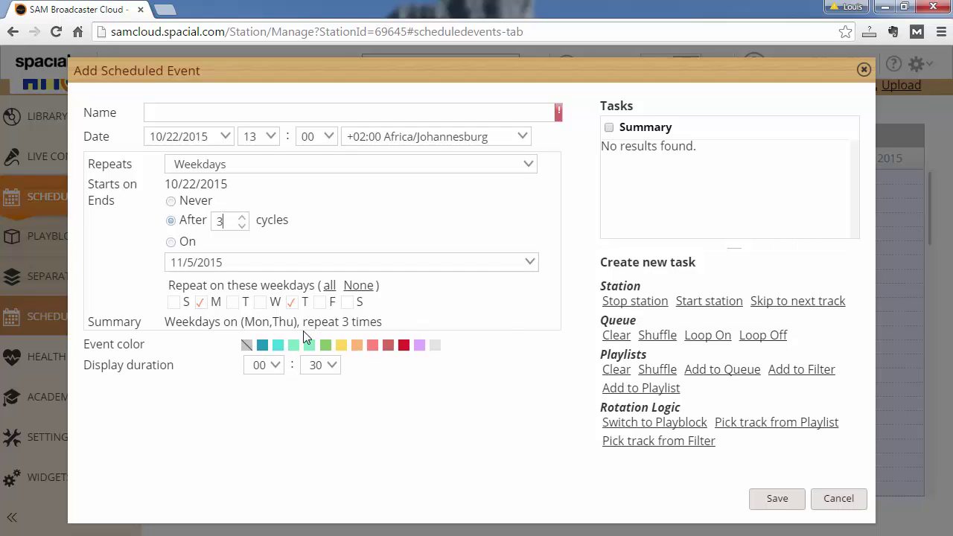
pyautogui.click(324, 346)
# Step: Enter 'Morning Show' as the event name, then replace Morning with Afternoon
pyautogui.click(202, 113)
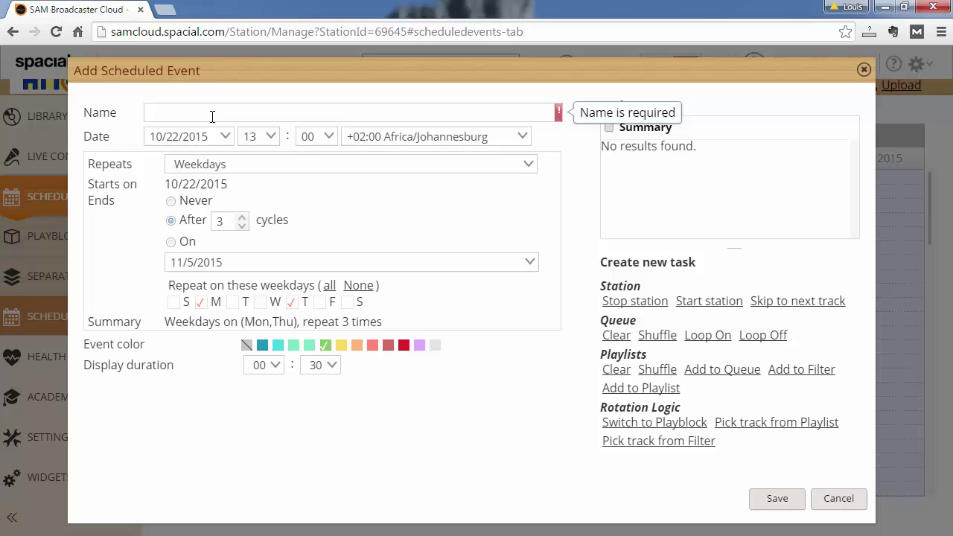
pyautogui.write('S')
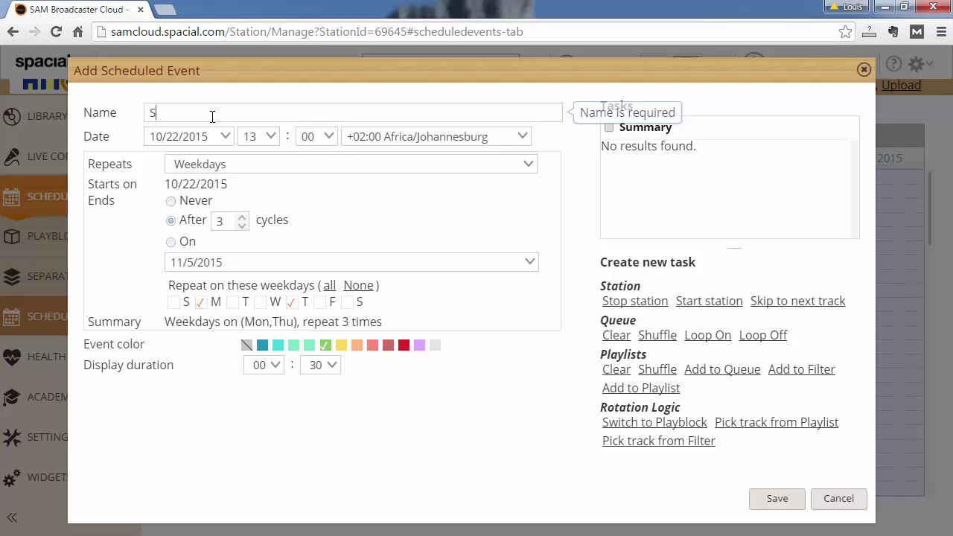
pyautogui.write('wMorning Show')
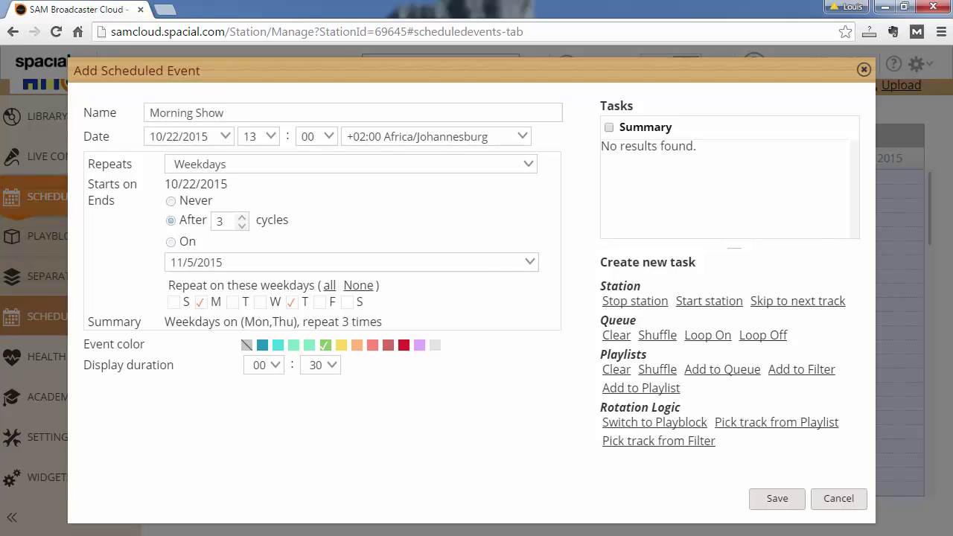
pyautogui.doubleClick(182, 113)
pyautogui.write('After')
pyautogui.write('noon')
pyautogui.write('n')
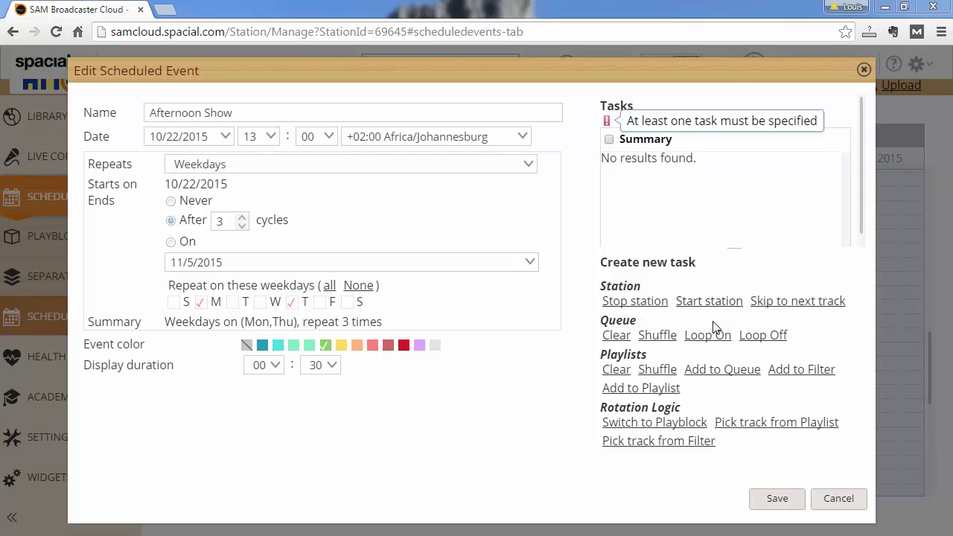
# Step: Add tasks to switch to the Afternoon show playblock and to clear the queue
pyautogui.click(683, 422)
pyautogui.click(514, 288)
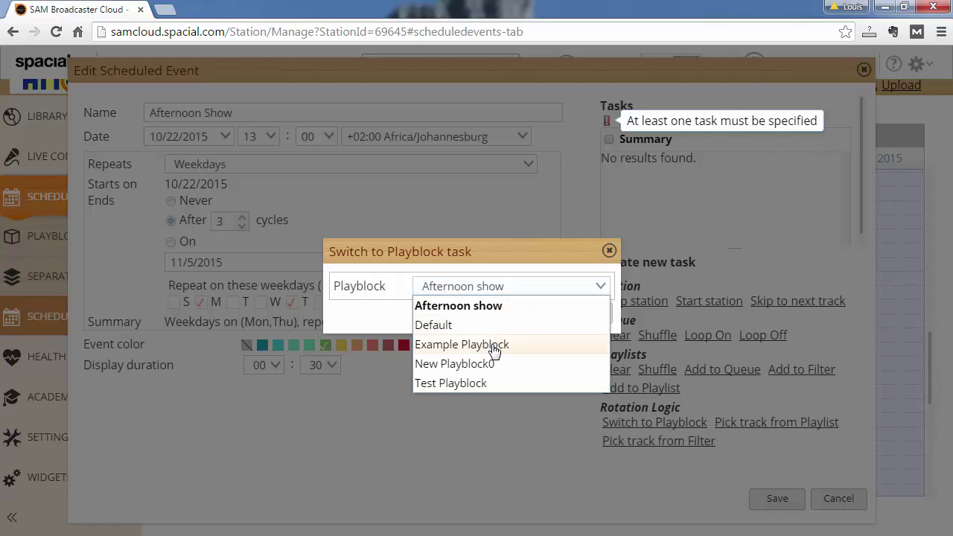
pyautogui.click(494, 307)
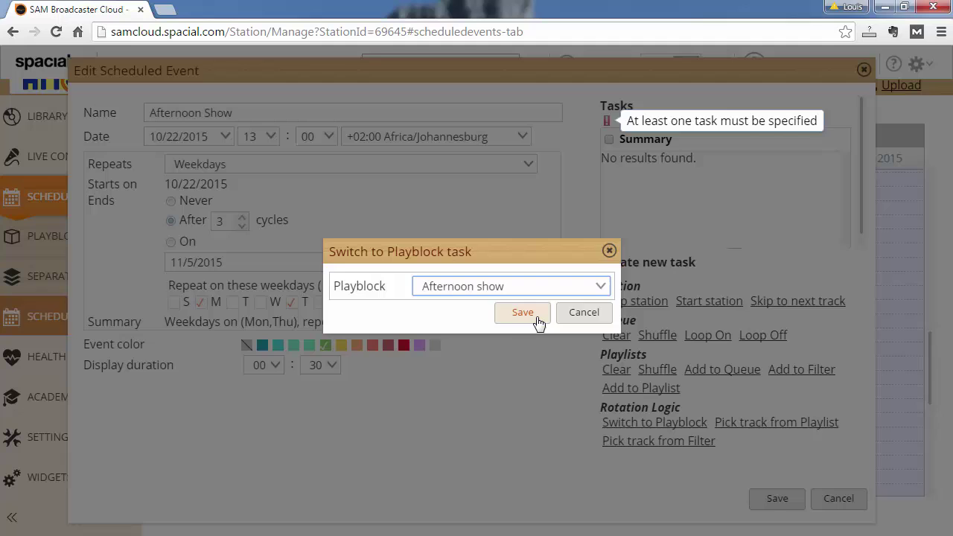
pyautogui.click(523, 313)
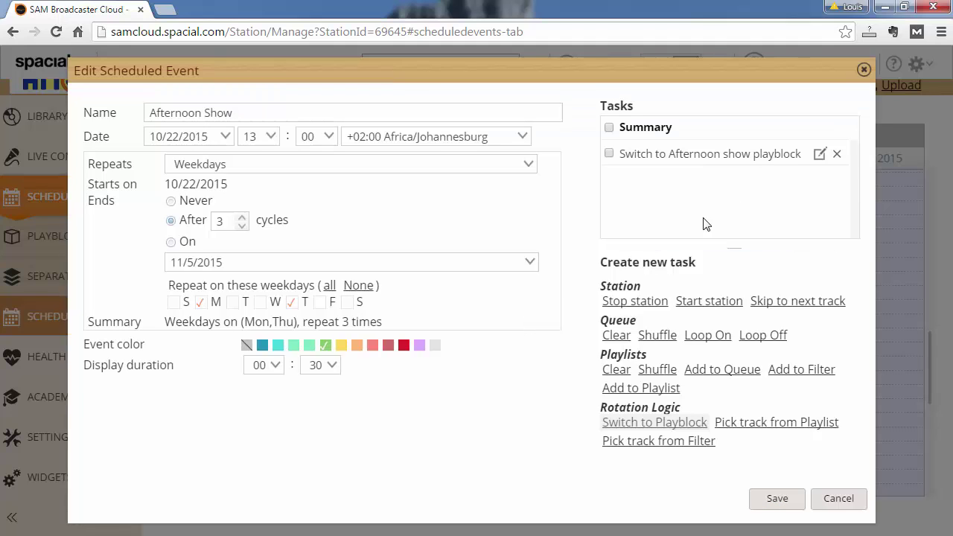
pyautogui.click(622, 337)
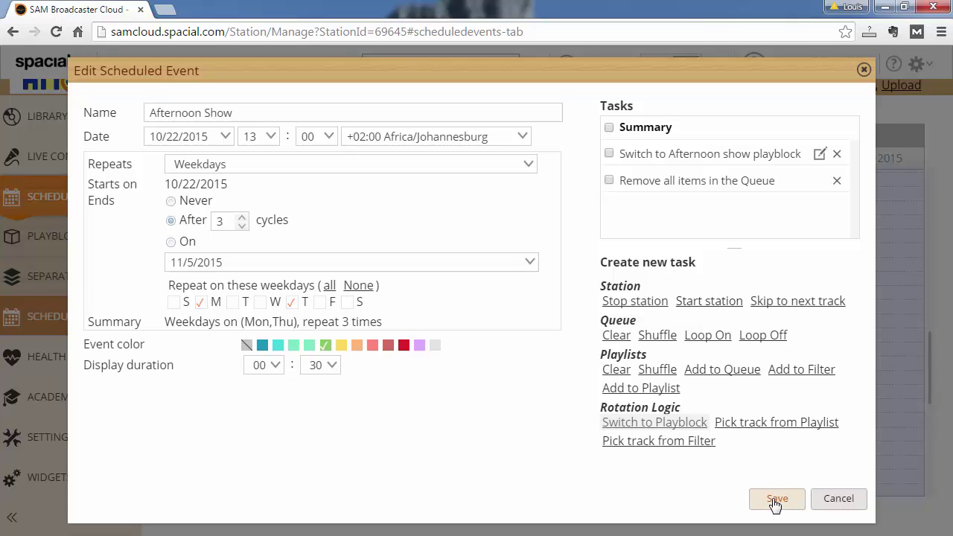
# Step: Set the display duration to 04:00 hours and save the Afternoon Show event
pyautogui.click(315, 372)
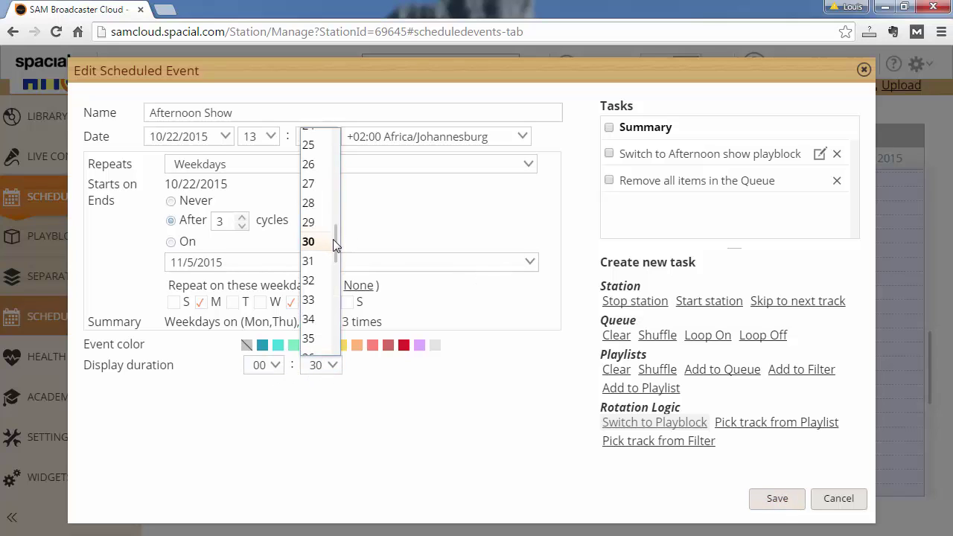
pyautogui.moveTo(336, 236); pyautogui.dragTo(335, 145)
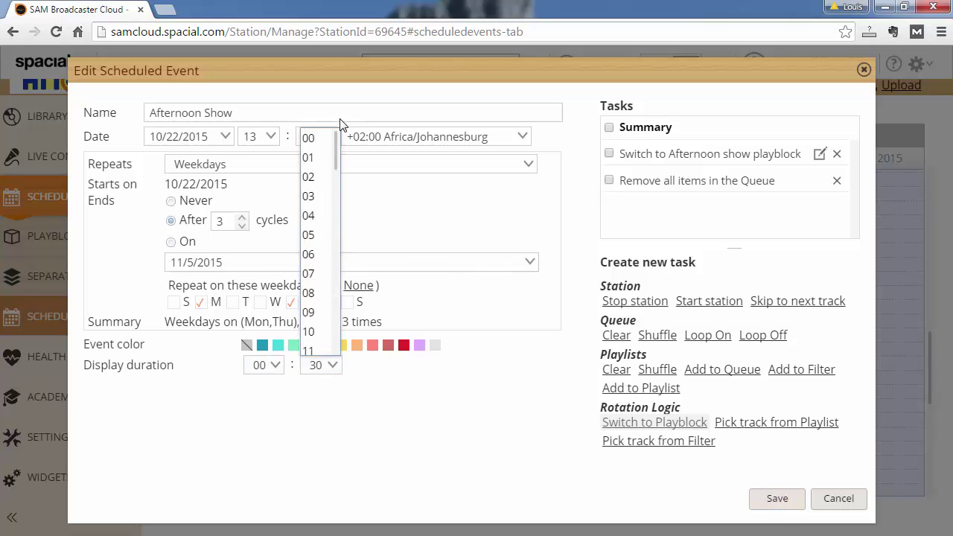
pyautogui.click(265, 368)
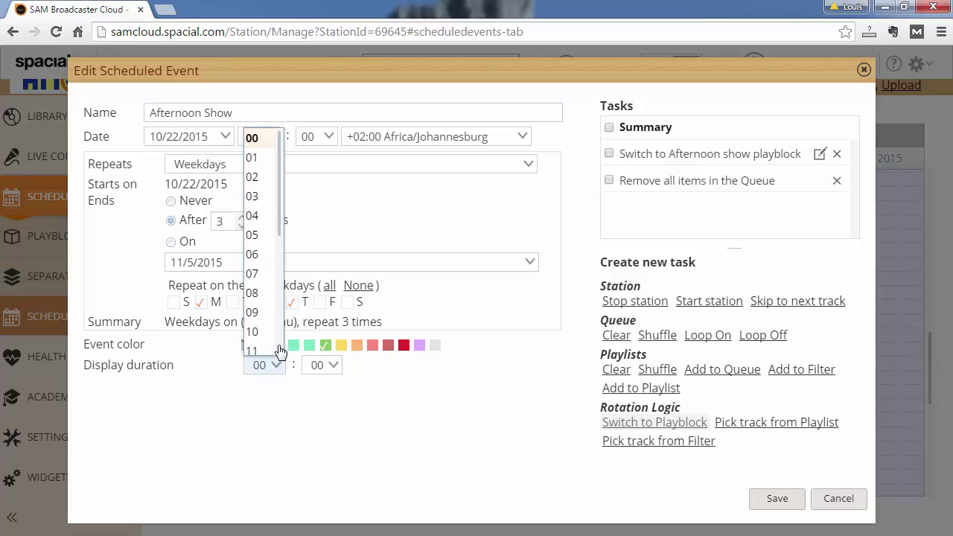
pyautogui.click(267, 216)
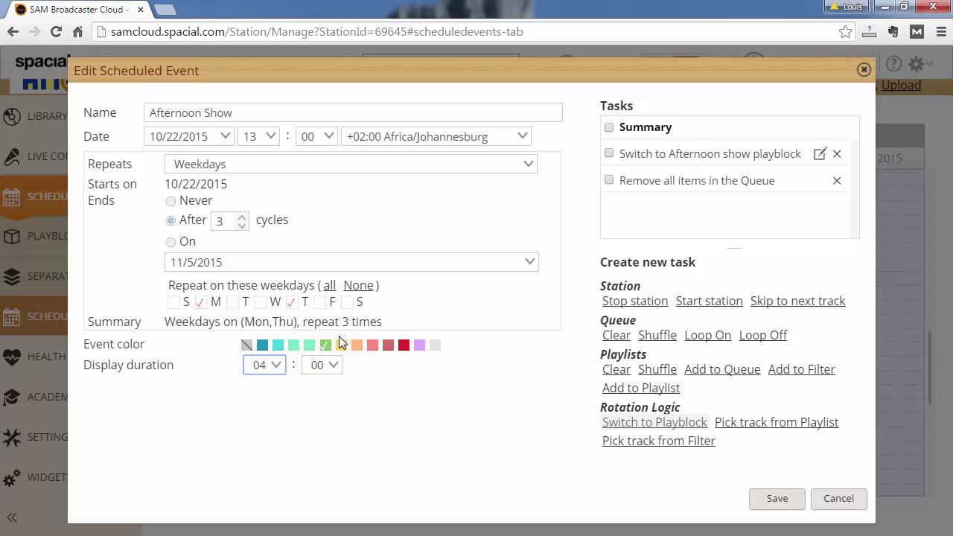
pyautogui.click(274, 370)
pyautogui.click(773, 500)
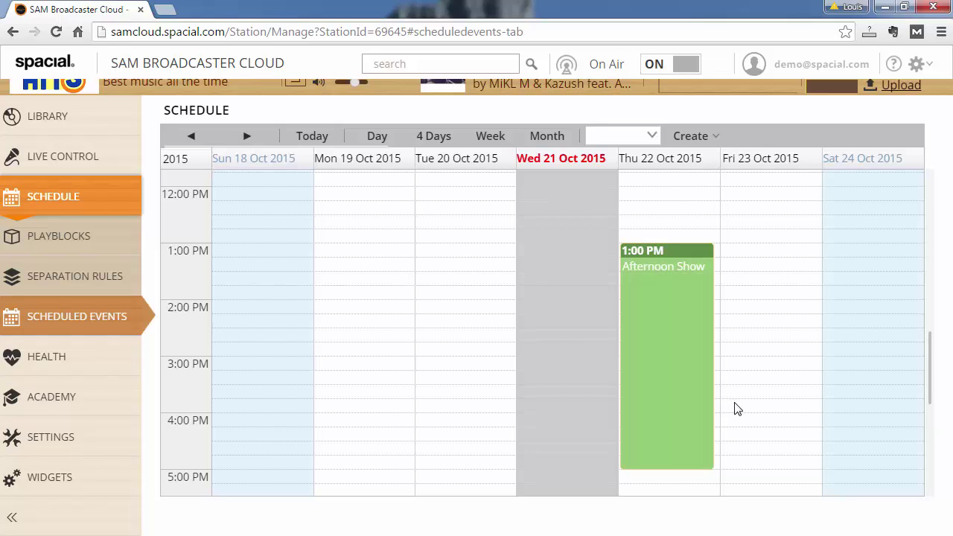
# Step: Shorten the Afternoon Show to end at 3:00 PM, then move it to start at 1:15 PM
pyautogui.moveTo(660, 467); pyautogui.dragTo(674, 350)
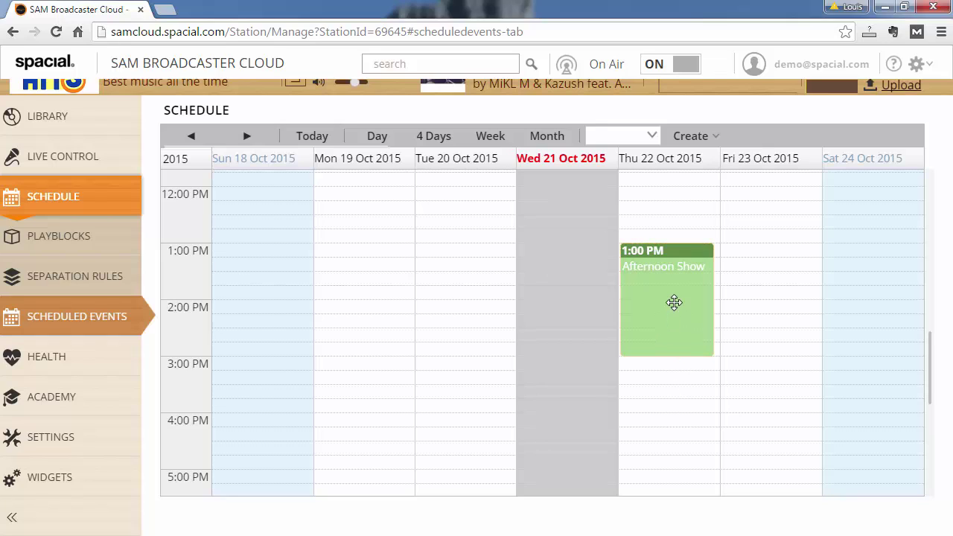
pyautogui.moveTo(663, 295); pyautogui.dragTo(660, 320)
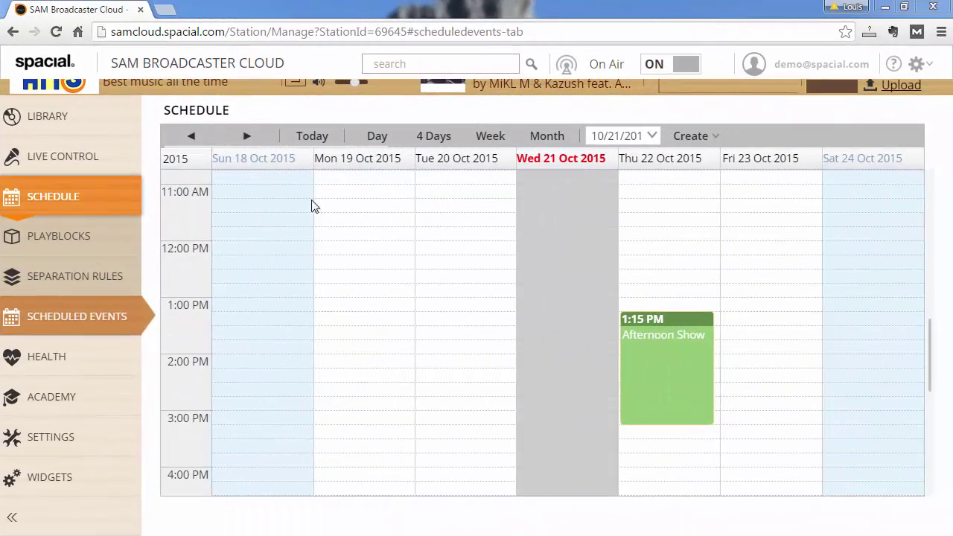
pyautogui.click(246, 138)
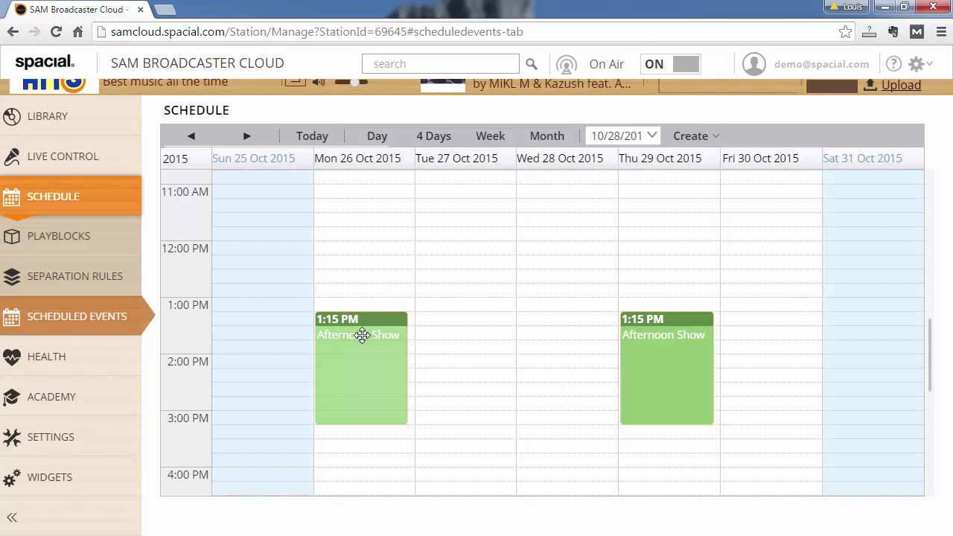
pyautogui.click(255, 137)
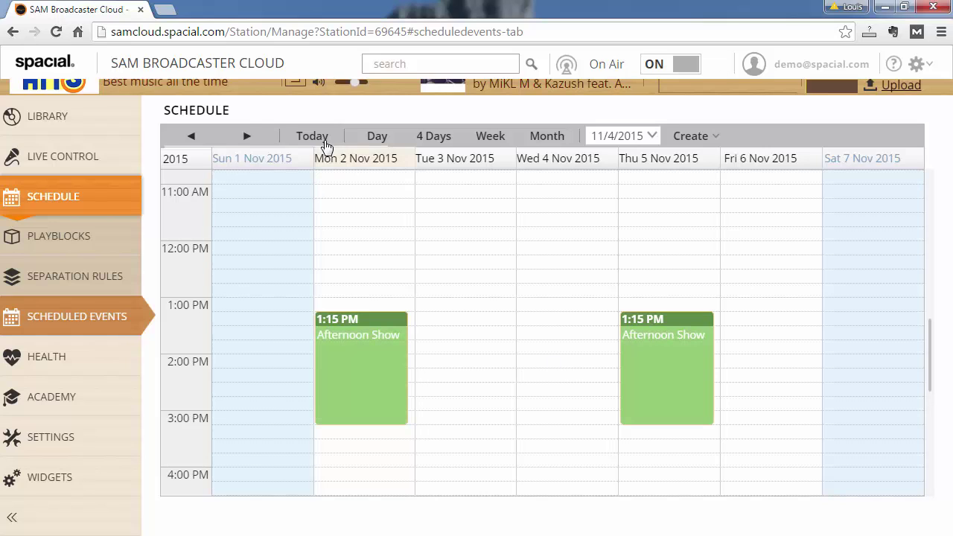
pyautogui.click(254, 137)
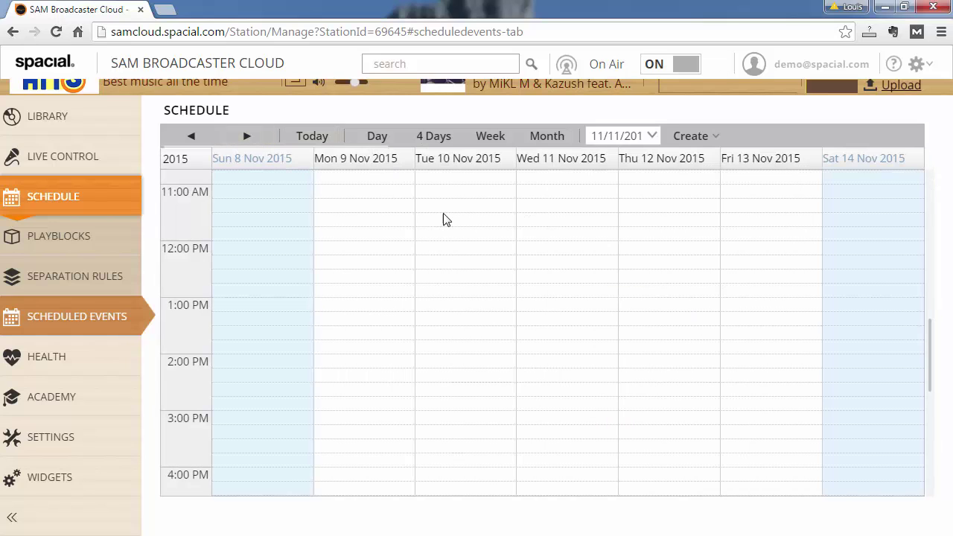
pyautogui.click(195, 137)
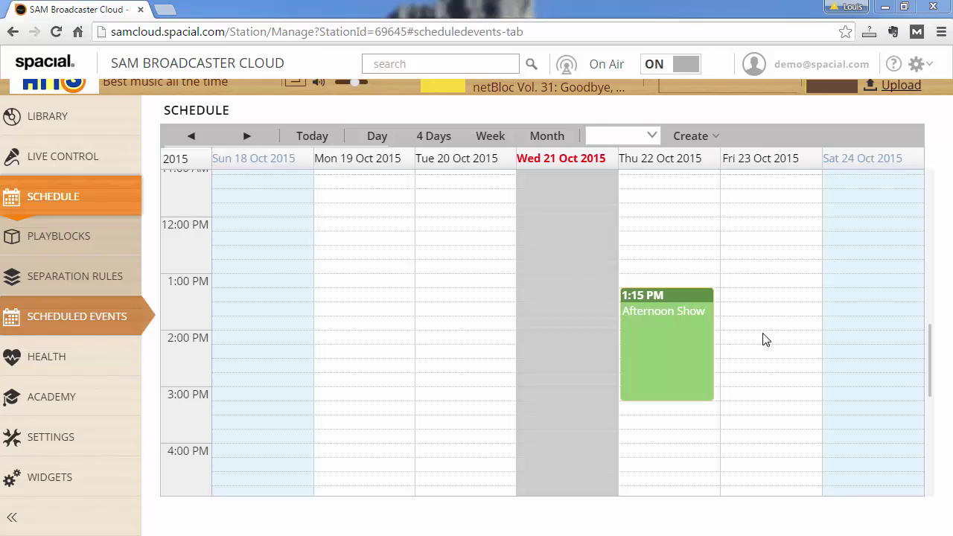
# Step: Create an event on Fri 23 Oct with advanced repeats at 05 and 09, AM and PM
pyautogui.click(789, 349)
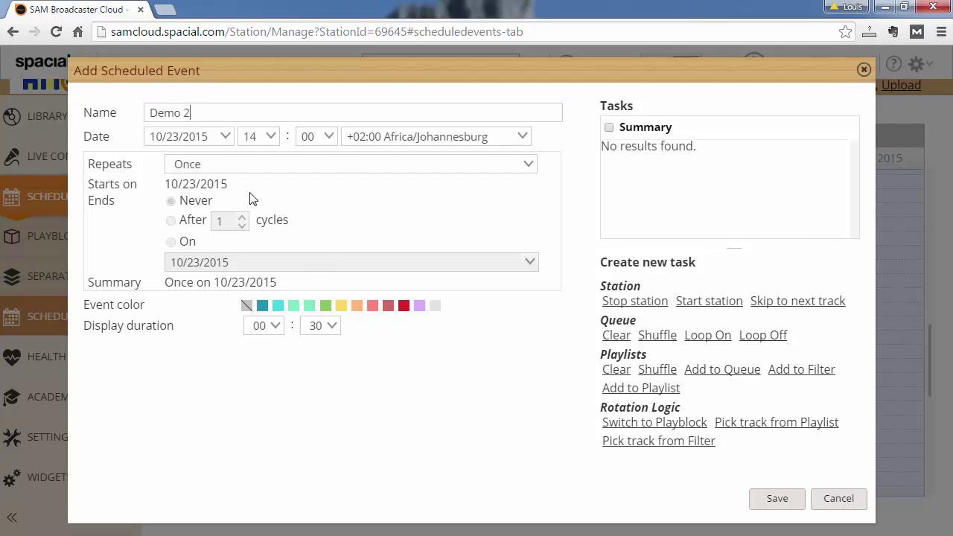
pyautogui.click(229, 168)
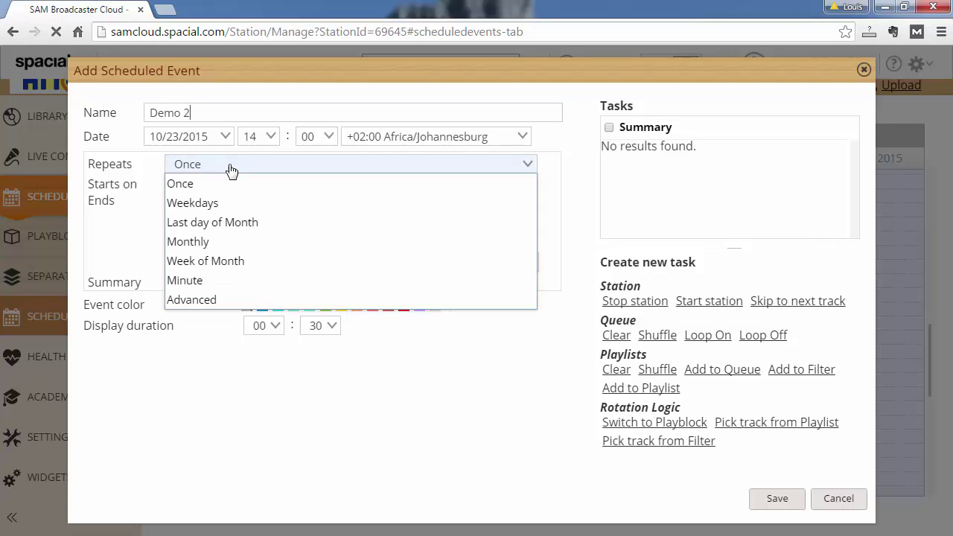
pyautogui.click(241, 300)
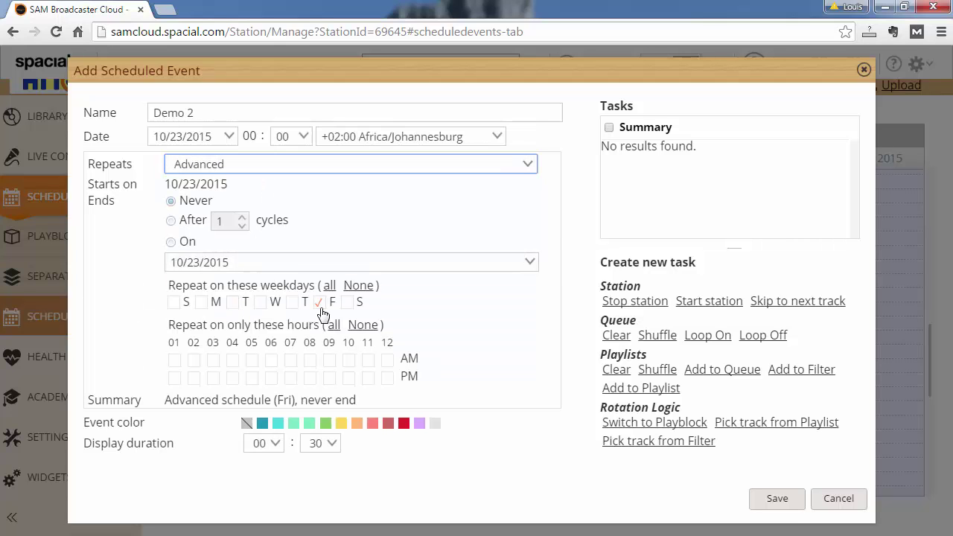
pyautogui.click(329, 361)
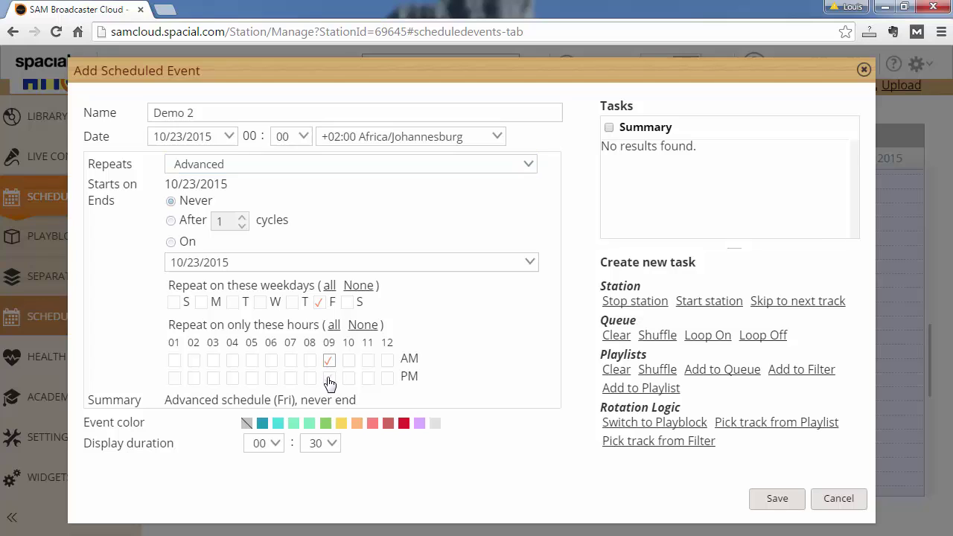
pyautogui.click(329, 378)
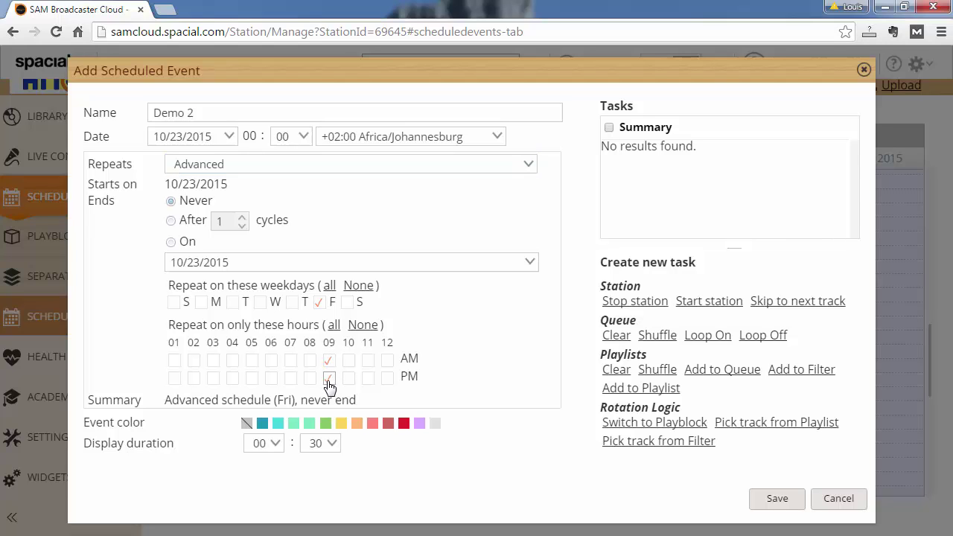
pyautogui.click(251, 360)
pyautogui.click(251, 379)
# Step: Add a Queue Clear task, set a 10-minute display duration and yellow color
pyautogui.click(623, 337)
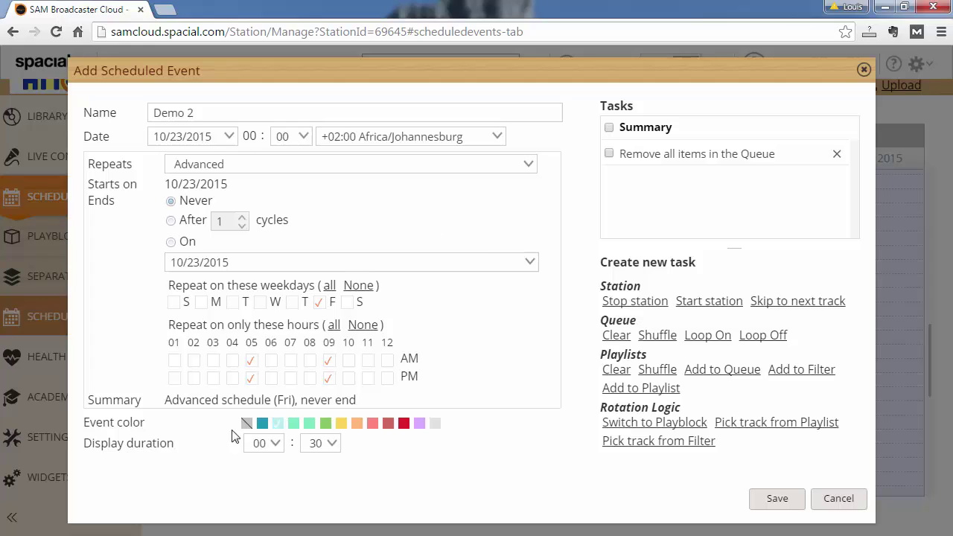
pyautogui.click(324, 445)
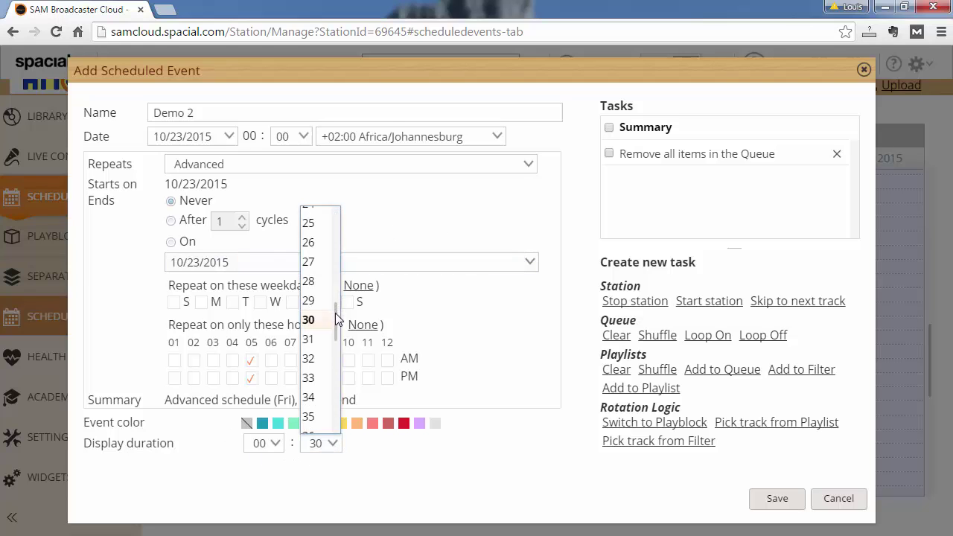
pyautogui.moveTo(334, 313); pyautogui.dragTo(342, 229)
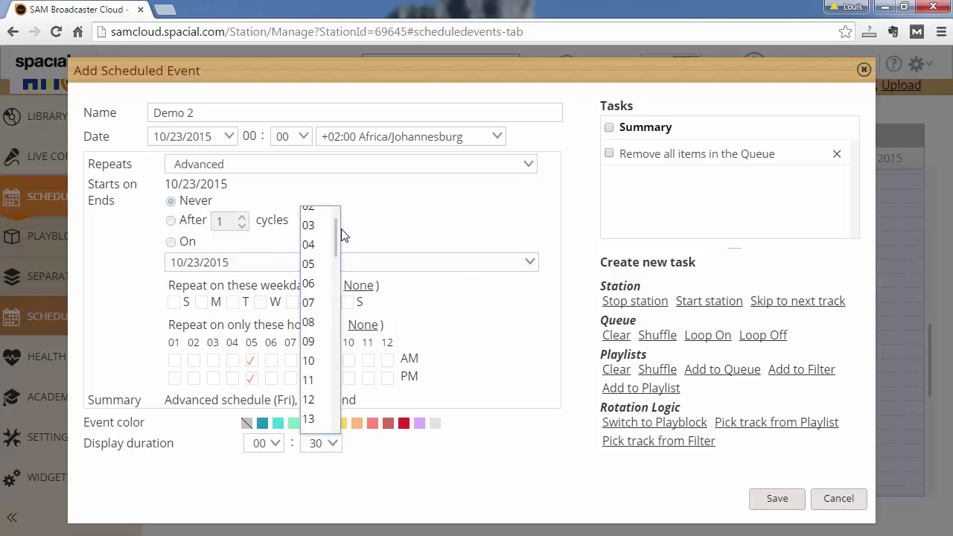
pyautogui.click(309, 362)
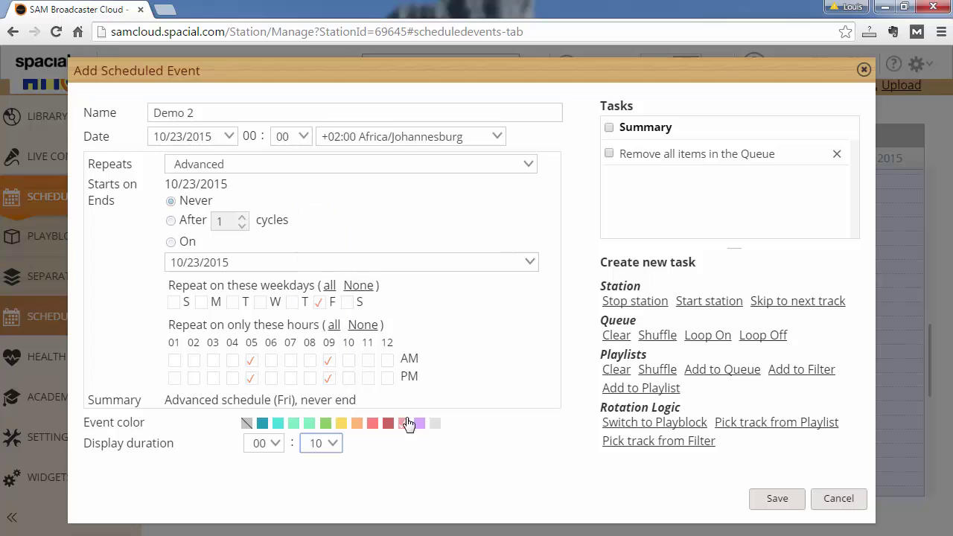
pyautogui.click(341, 423)
# Step: Save the Demo 2 event and advance the calendar two weeks to 1–7 Nov 2015
pyautogui.click(752, 504)
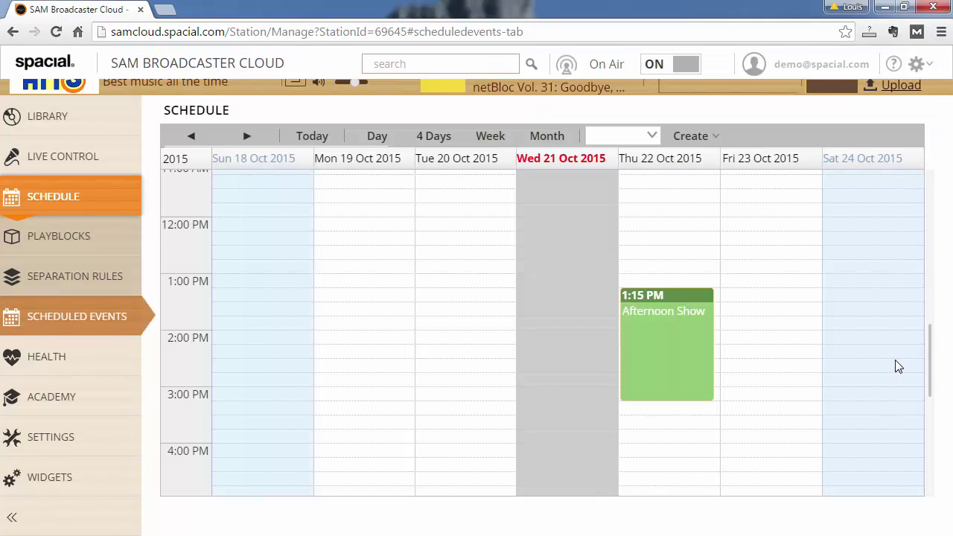
pyautogui.moveTo(929, 347); pyautogui.dragTo(896, 306)
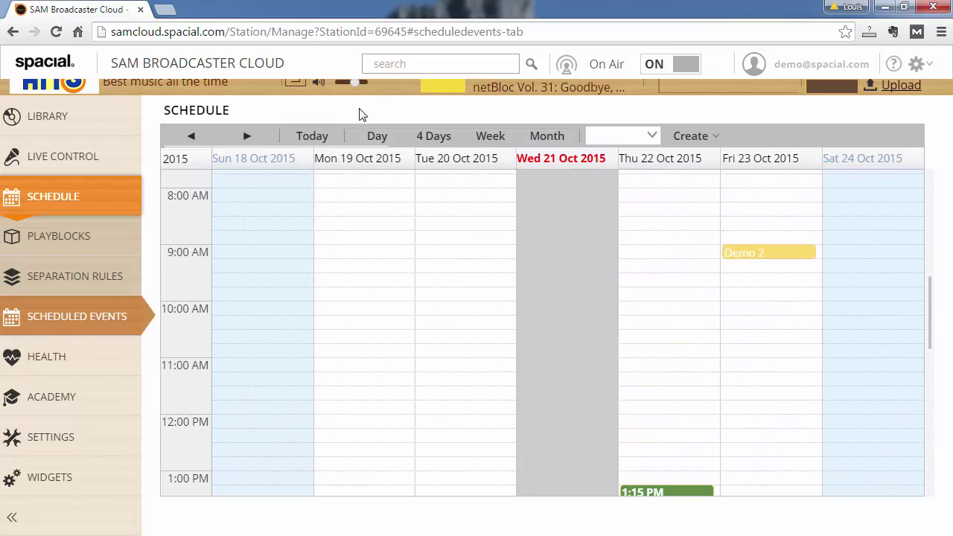
pyautogui.click(249, 144)
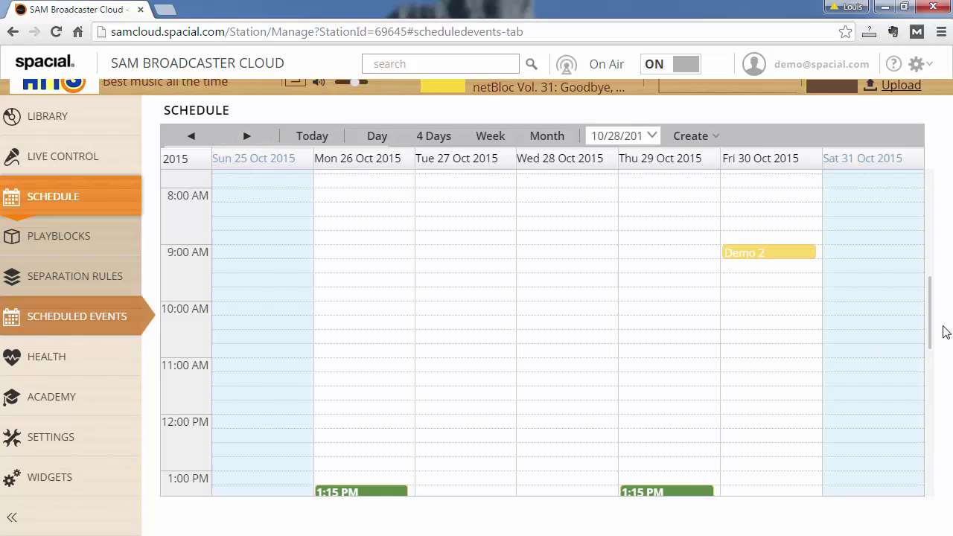
pyautogui.moveTo(933, 334); pyautogui.dragTo(934, 293)
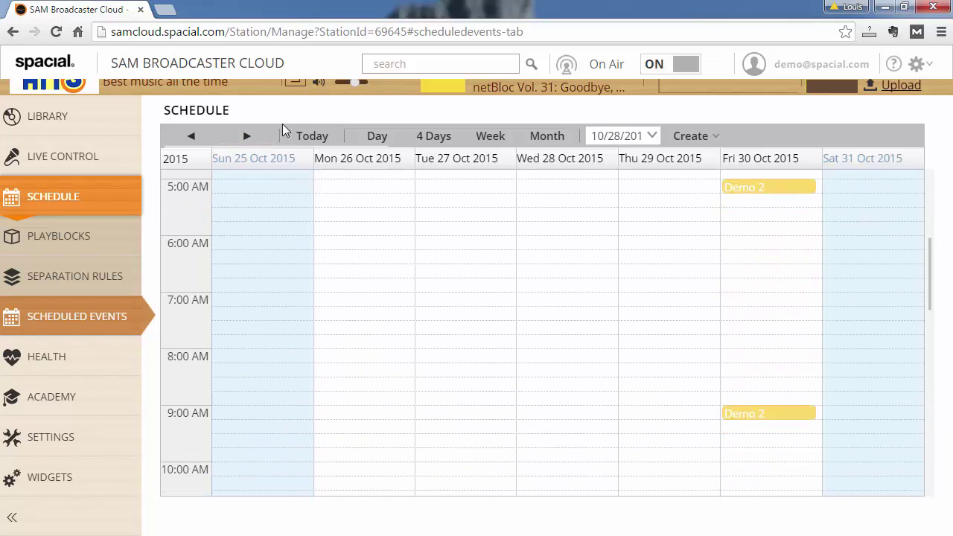
pyautogui.click(248, 141)
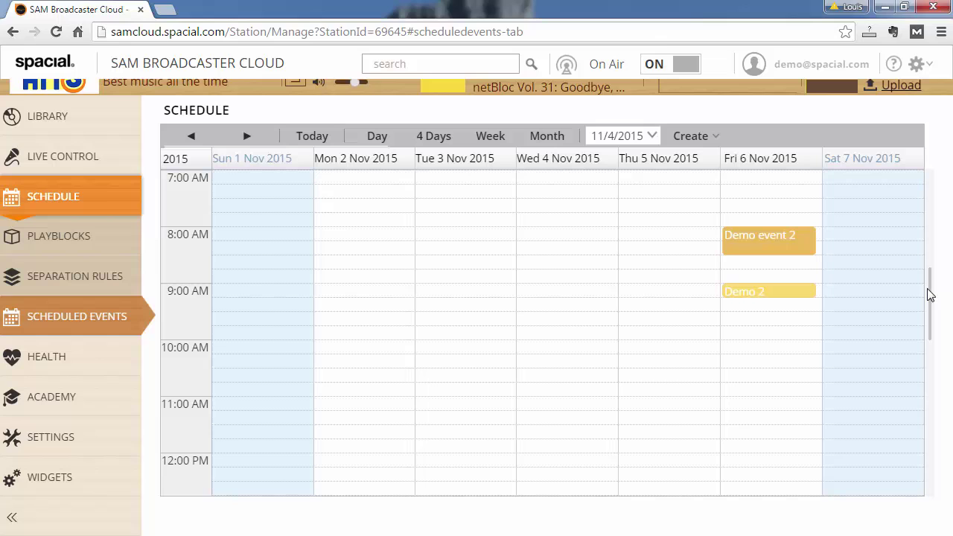
pyautogui.moveTo(933, 309); pyautogui.dragTo(926, 272)
# Step: Go back two weeks to 18–24 Oct and start a new event on Thu 22 Oct at 15:45
pyautogui.moveTo(753, 322); pyautogui.dragTo(717, 311)
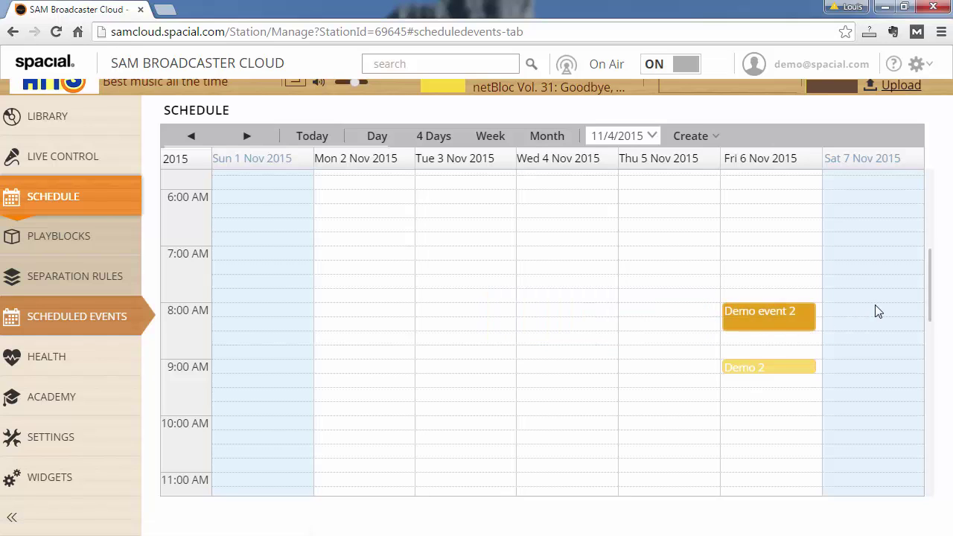
pyautogui.scroll(-6, 929, 299)
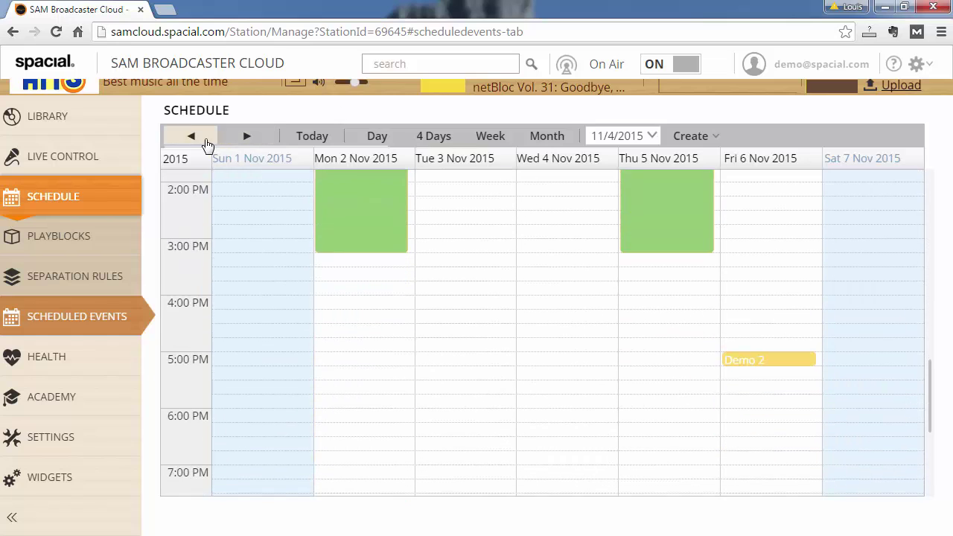
pyautogui.click(207, 142)
pyautogui.click(207, 142)
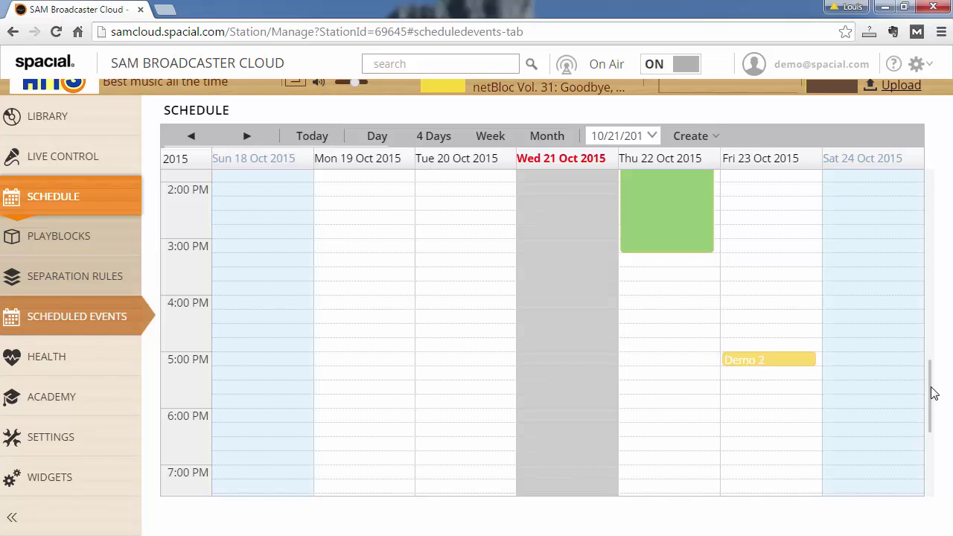
pyautogui.moveTo(934, 393); pyautogui.dragTo(933, 368)
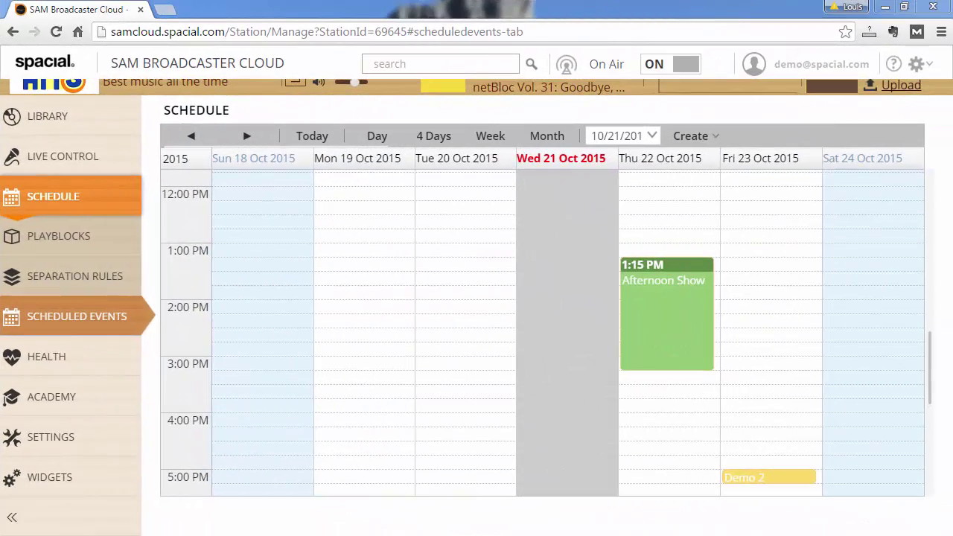
pyautogui.click(714, 418)
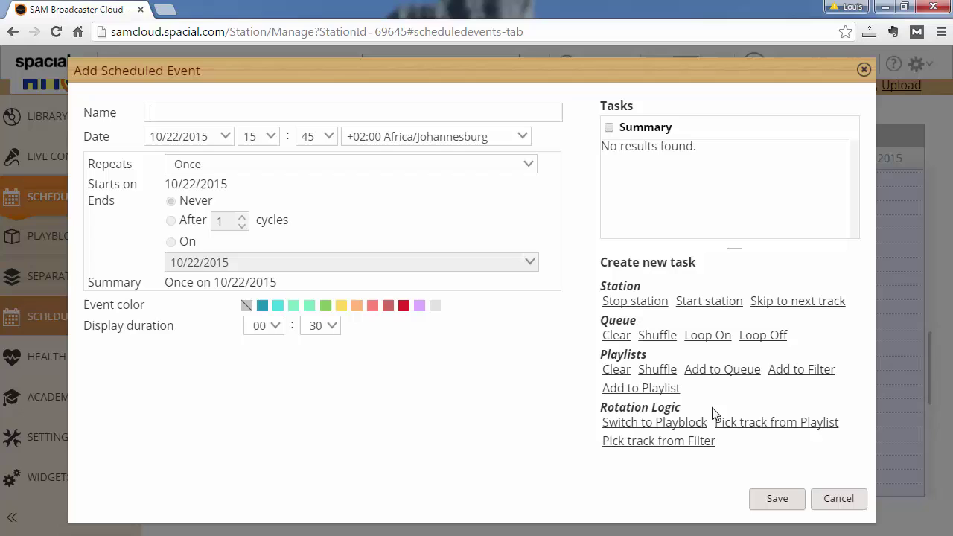
# Step: Name the event Demo3, then add and remove Queue Clear and Shuffle tasks, leaving none
pyautogui.click(222, 110)
pyautogui.click(719, 191)
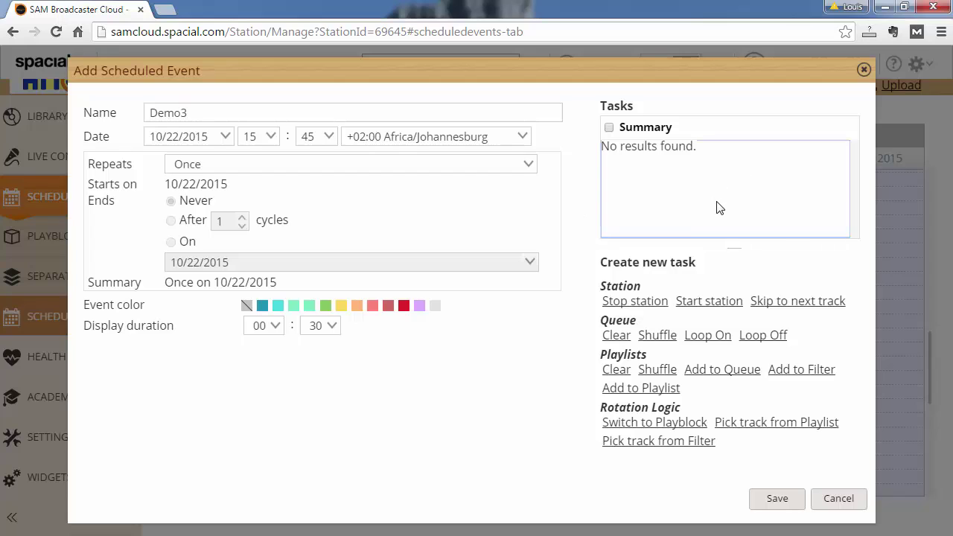
pyautogui.click(618, 338)
pyautogui.click(662, 341)
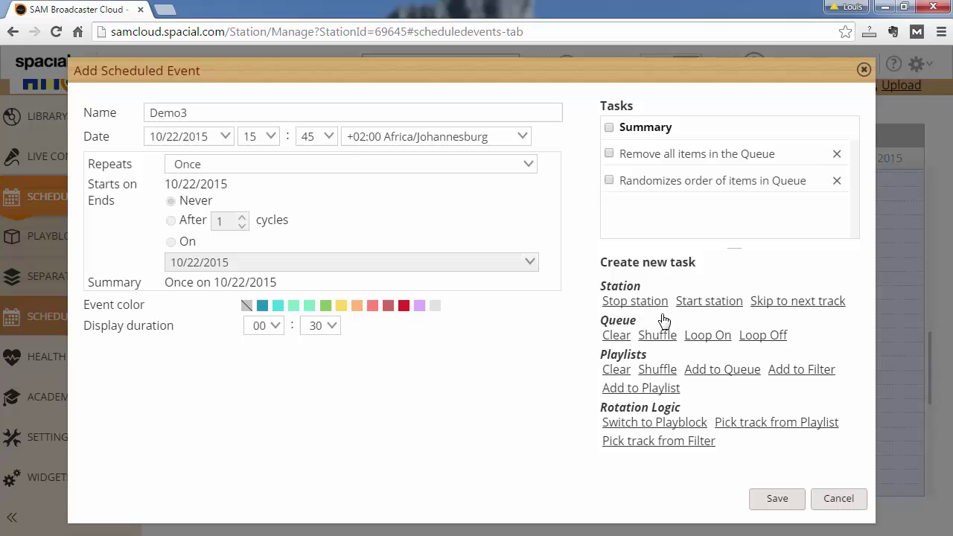
pyautogui.click(837, 156)
pyautogui.click(839, 158)
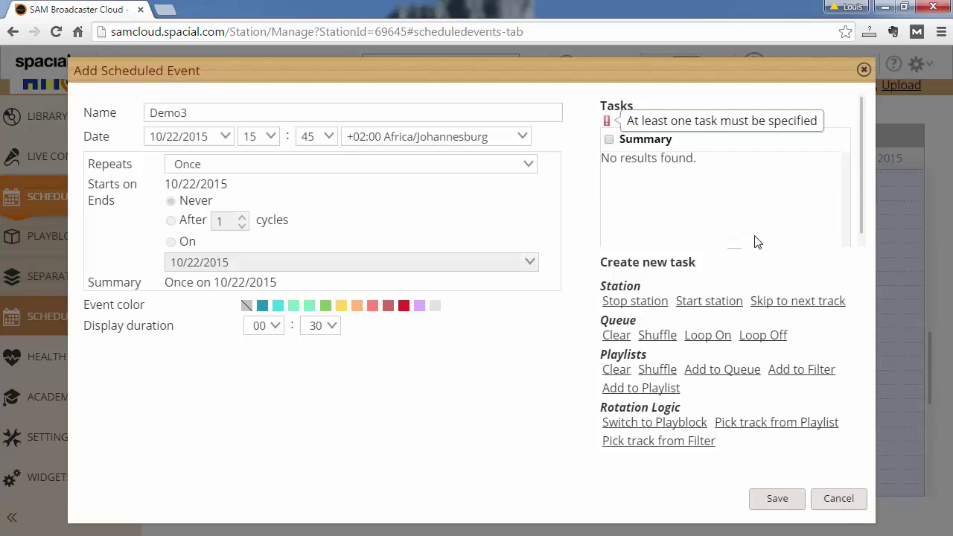
# Step: Add an Add to Queue task placing the HitMusic playlist at the queue bottom
pyautogui.click(715, 371)
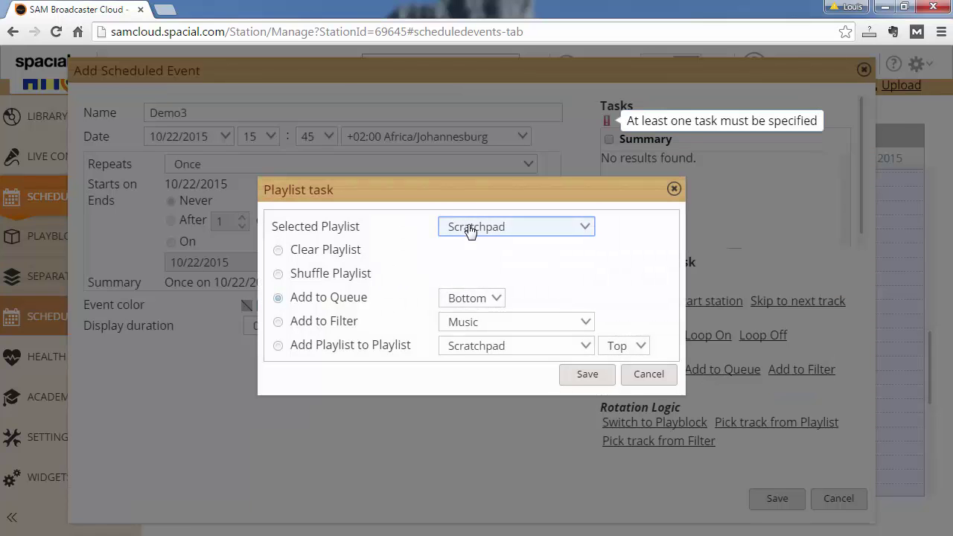
pyautogui.click(491, 227)
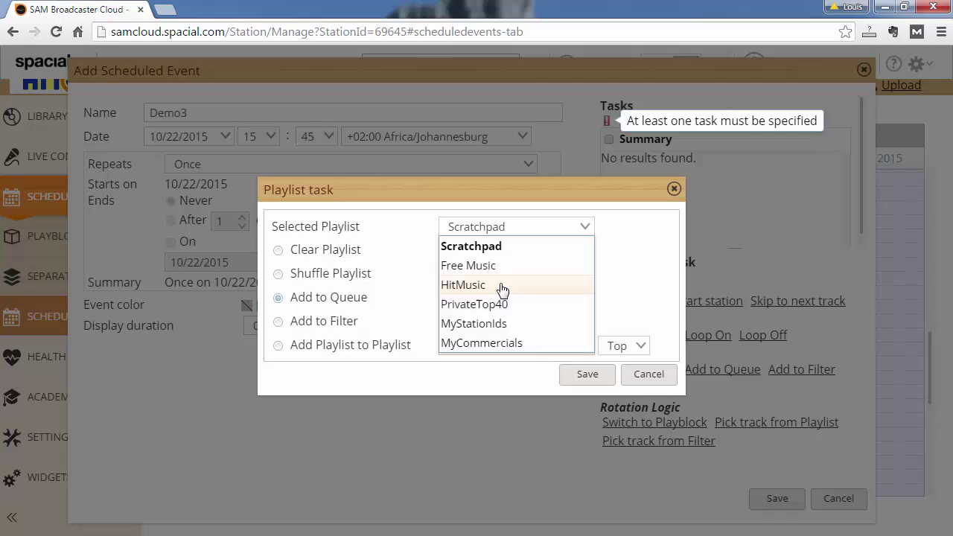
pyautogui.click(499, 286)
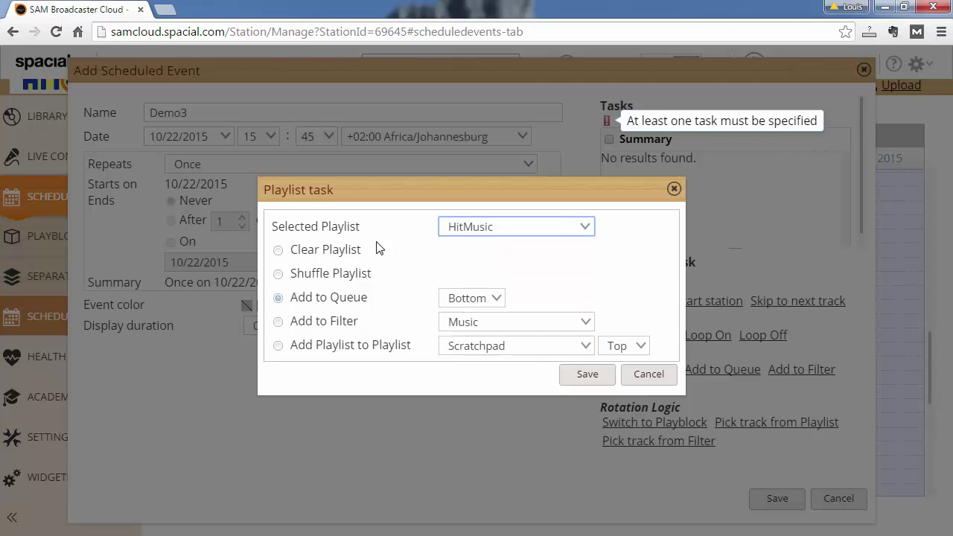
pyautogui.click(447, 303)
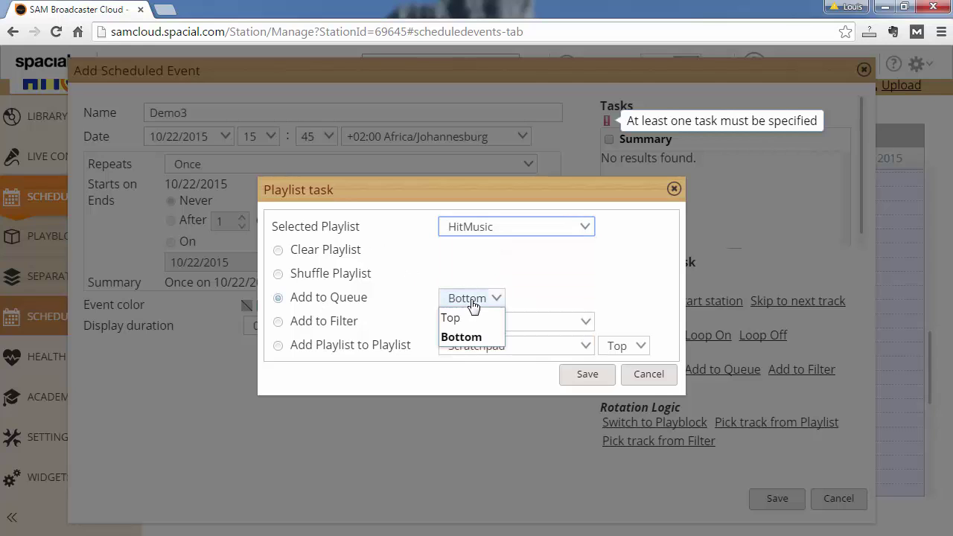
pyautogui.click(451, 336)
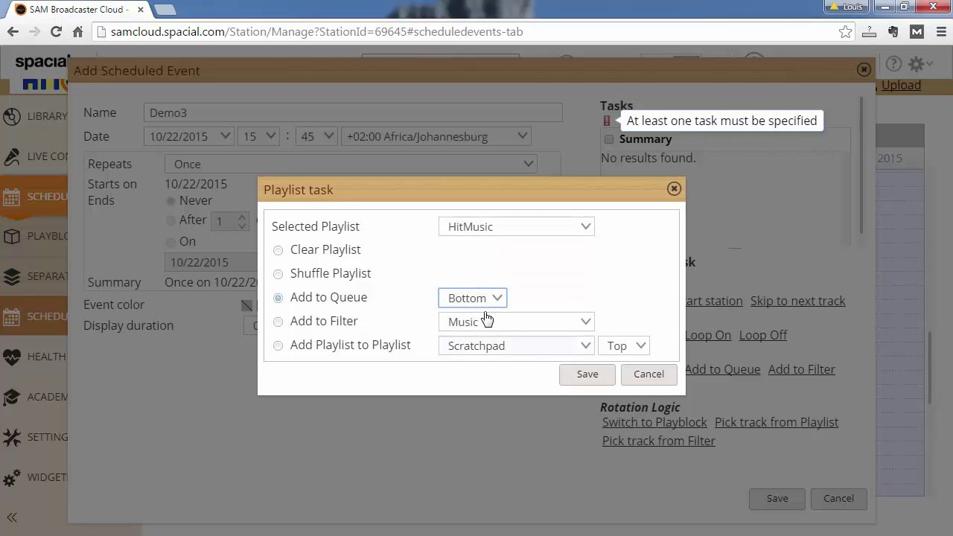
pyautogui.click(587, 378)
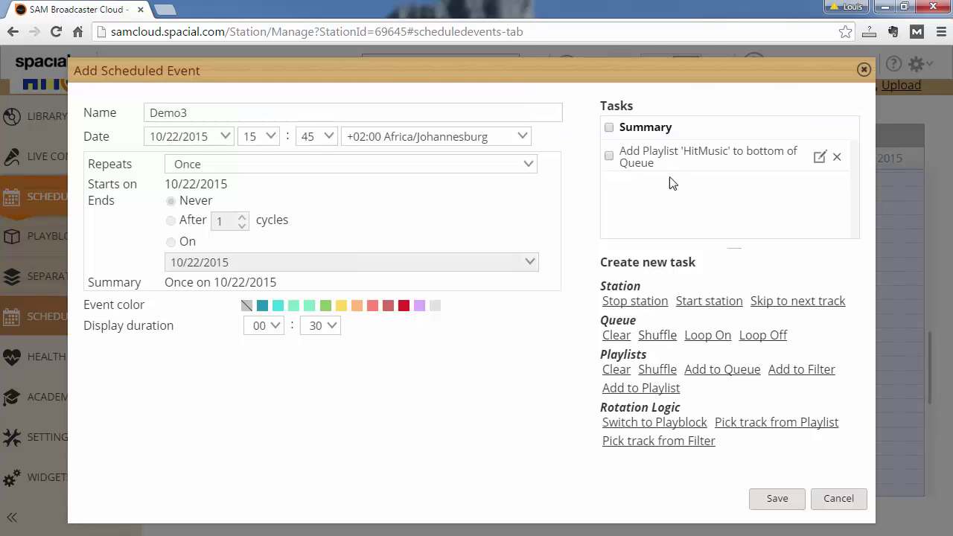
# Step: Add a Queue Clear task and move it above the Add Playlist 'HitMusic' task
pyautogui.click(616, 335)
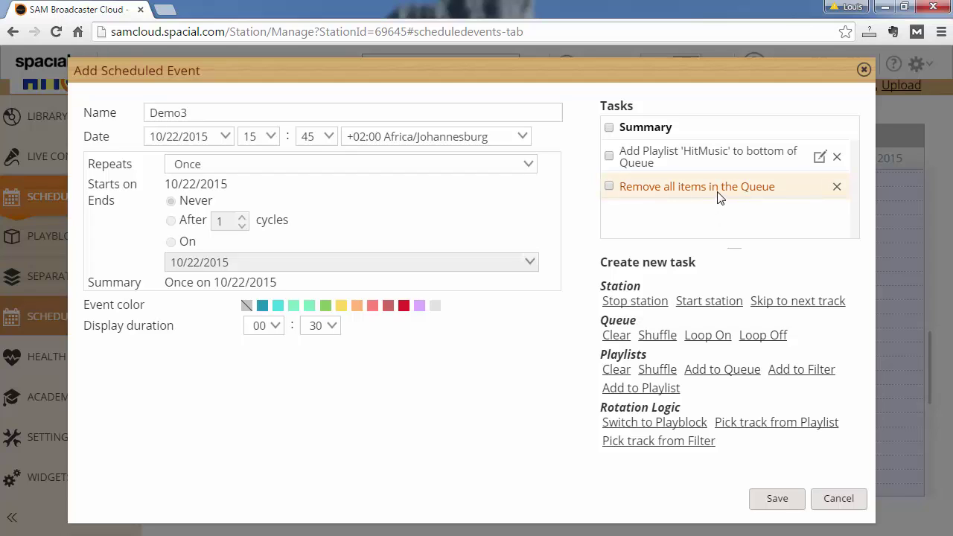
pyautogui.moveTo(718, 195); pyautogui.dragTo(722, 154)
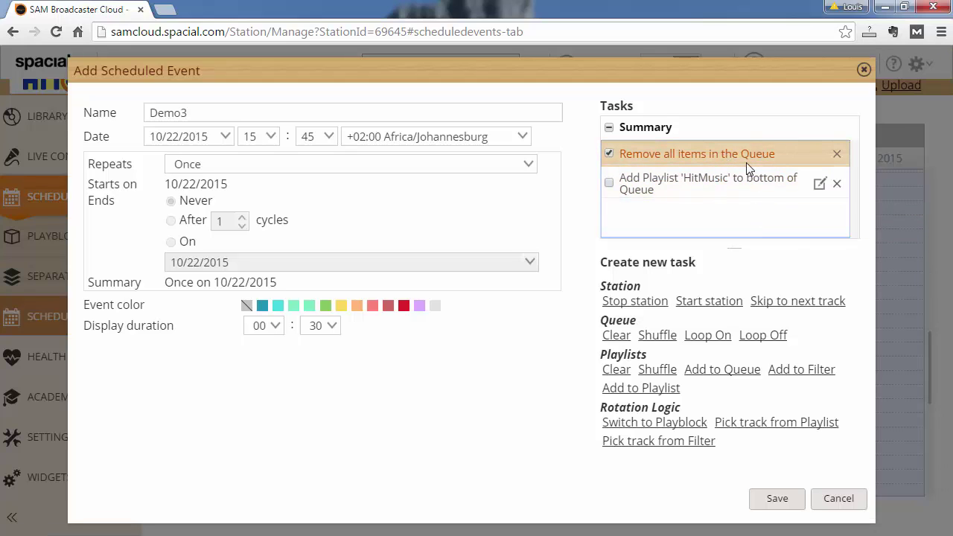
pyautogui.click(737, 187)
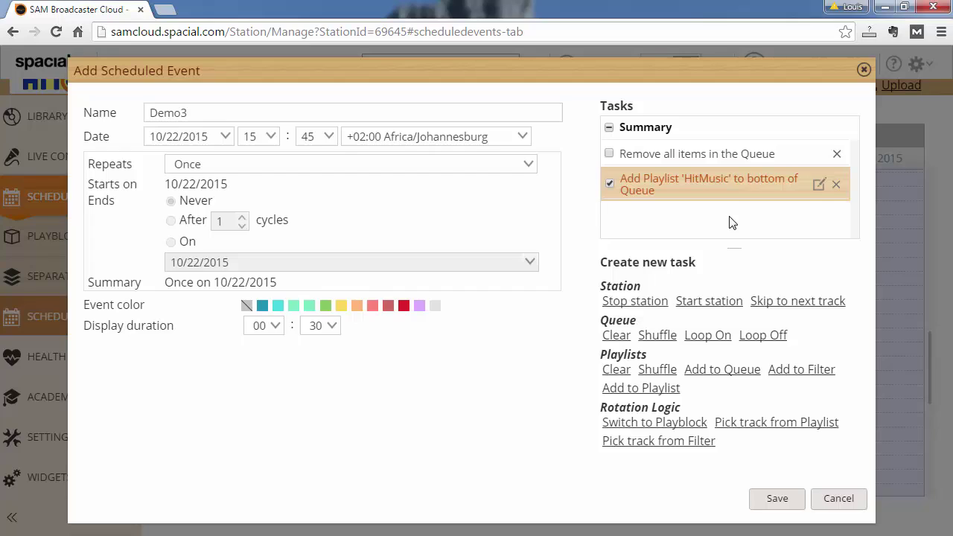
pyautogui.click(730, 223)
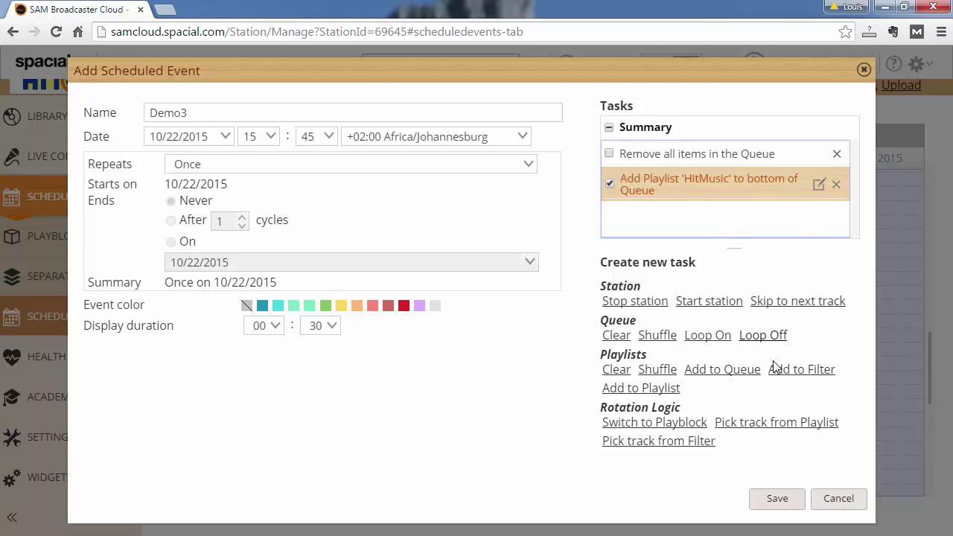
# Step: Rename the Demo3 event to 'HitMusic to Queue'
pyautogui.click(721, 154)
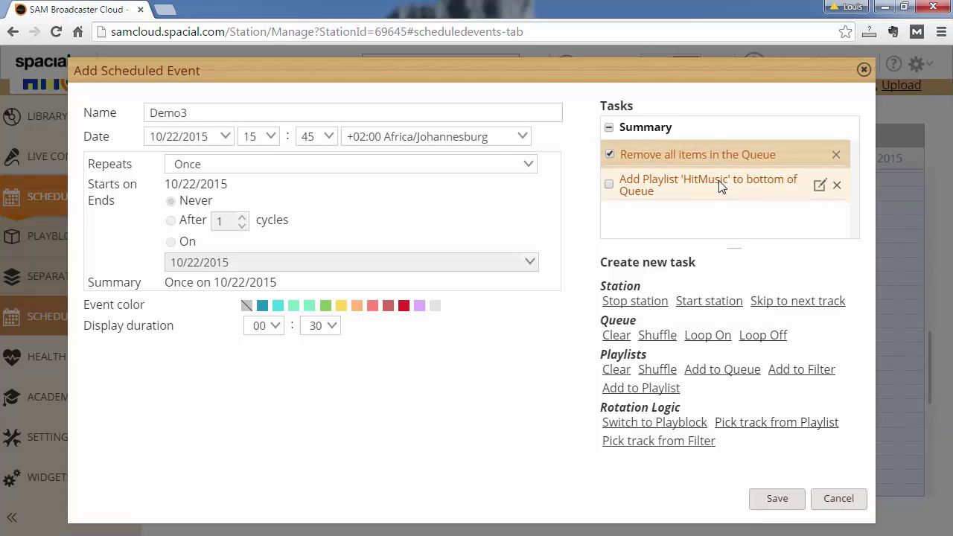
pyautogui.click(711, 191)
pyautogui.moveTo(198, 111); pyautogui.dragTo(78, 101)
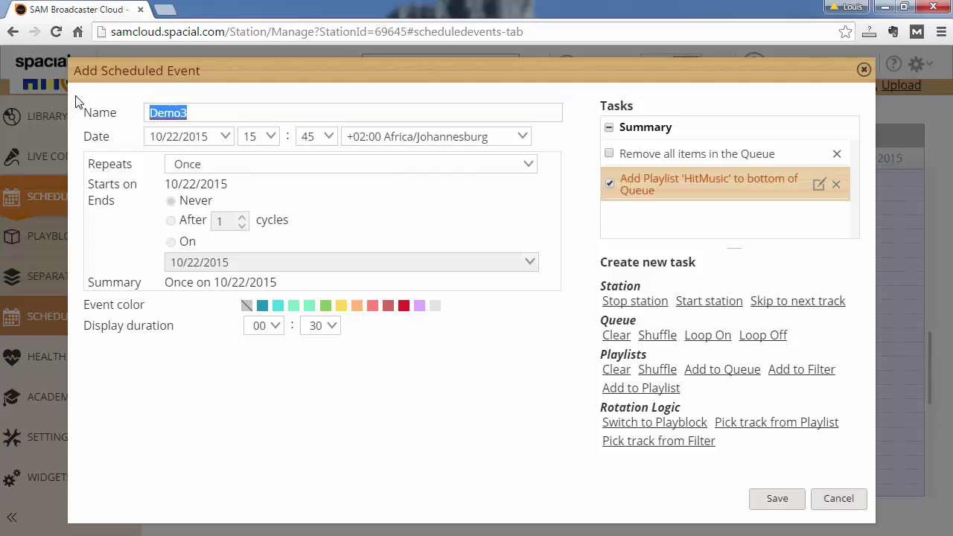
pyautogui.write('HitMusdi')
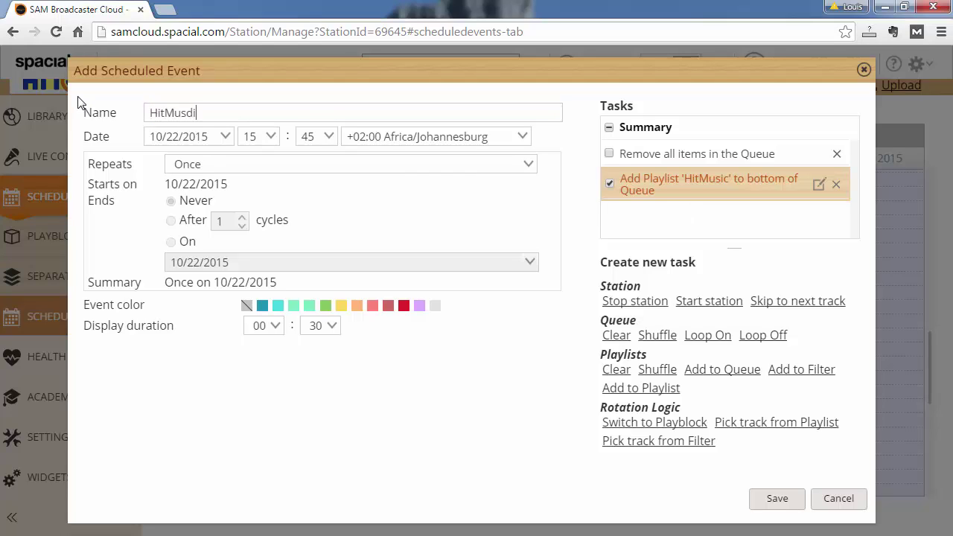
pyautogui.press('BackSpace')
pyautogui.press('BackSpace')
pyautogui.write('ic to Queue')
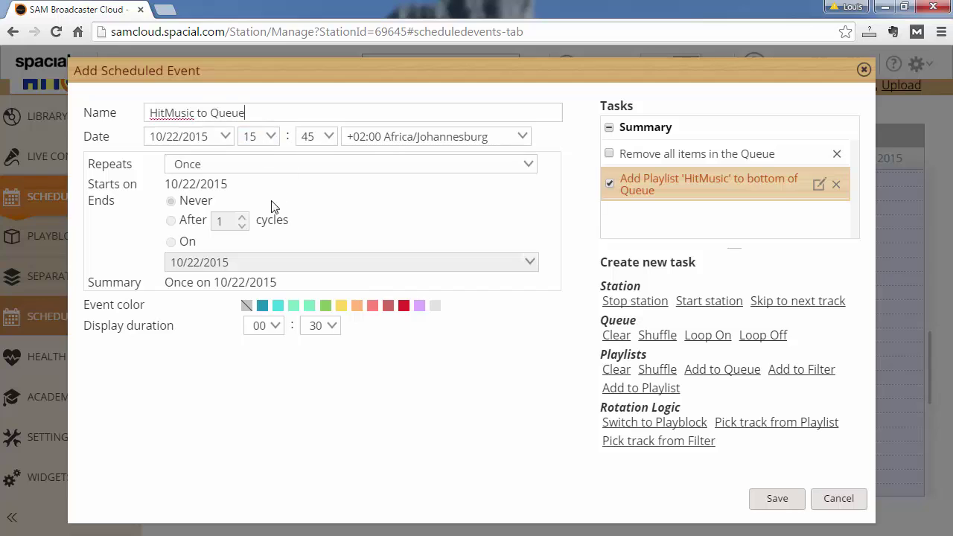
# Step: Set the event to repeat on weekdays, colour it light purple, and save it
pyautogui.click(227, 165)
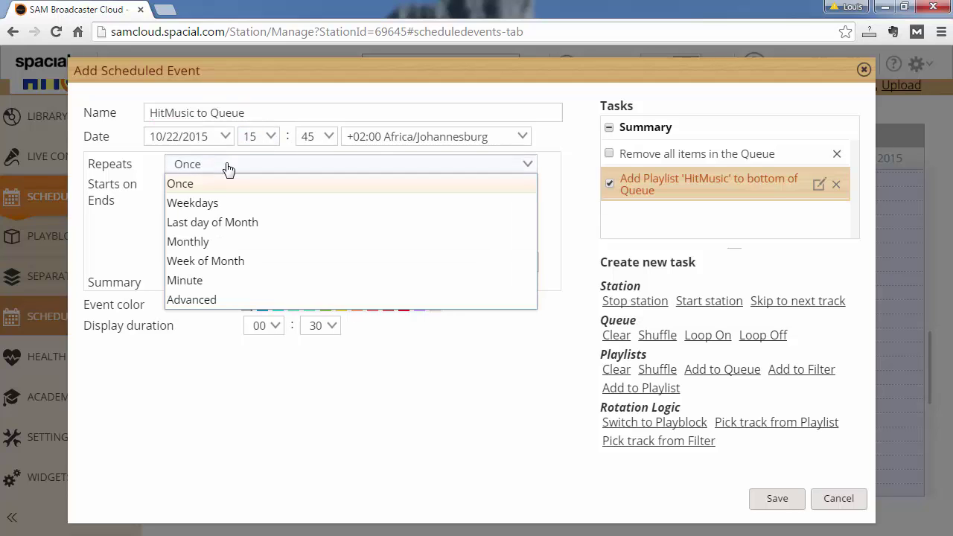
pyautogui.click(205, 204)
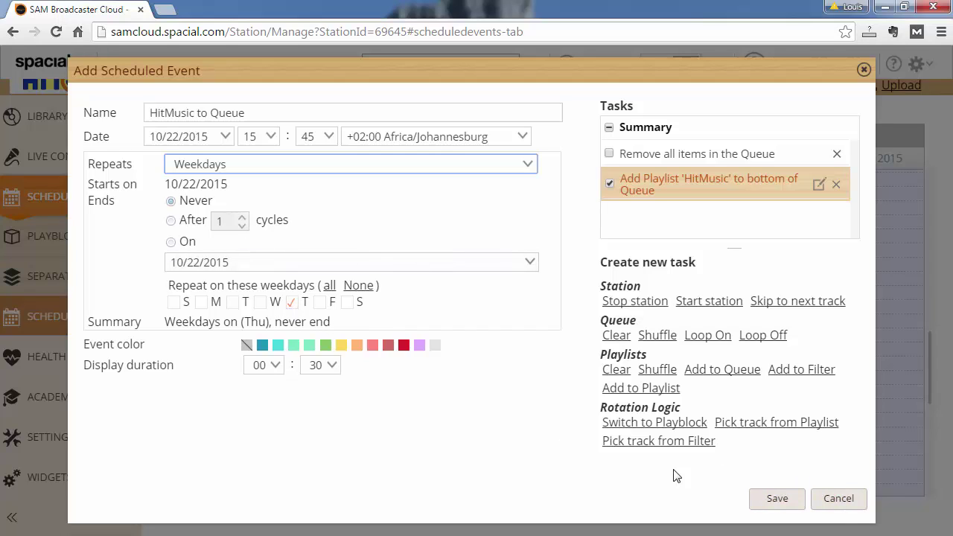
pyautogui.click(417, 348)
pyautogui.click(754, 511)
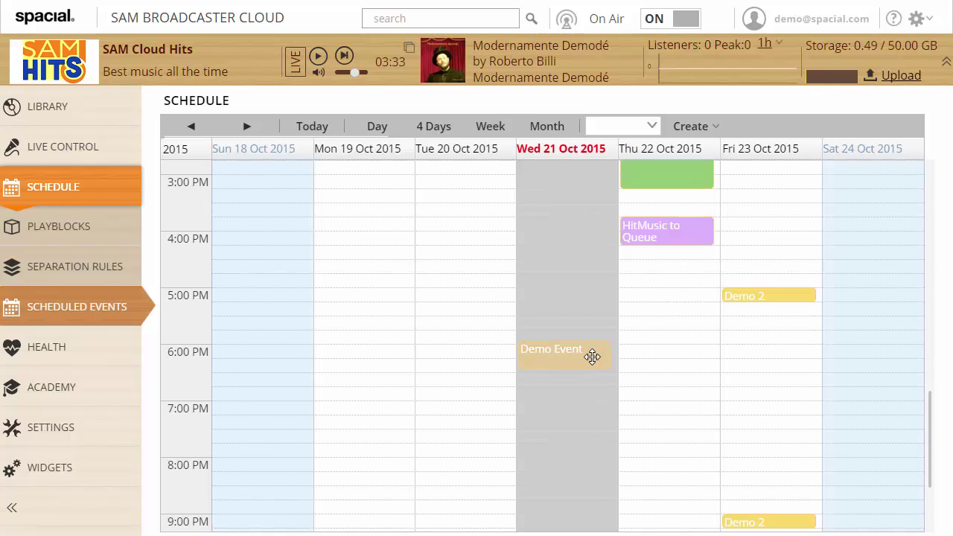
pyautogui.click(72, 352)
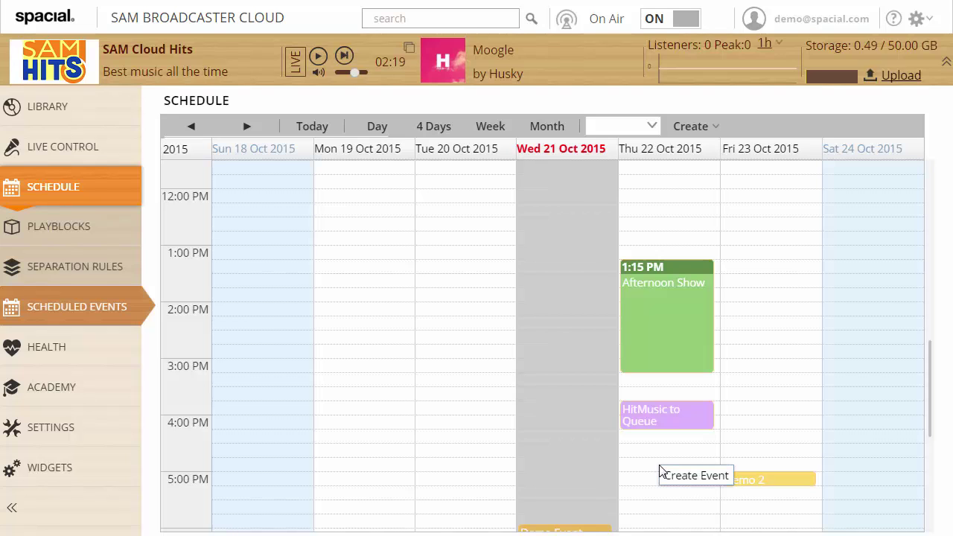
# Step: Create a new Thursday 4:45 PM event with Advanced repeats starting at minute 00
pyautogui.doubleClick(692, 478)
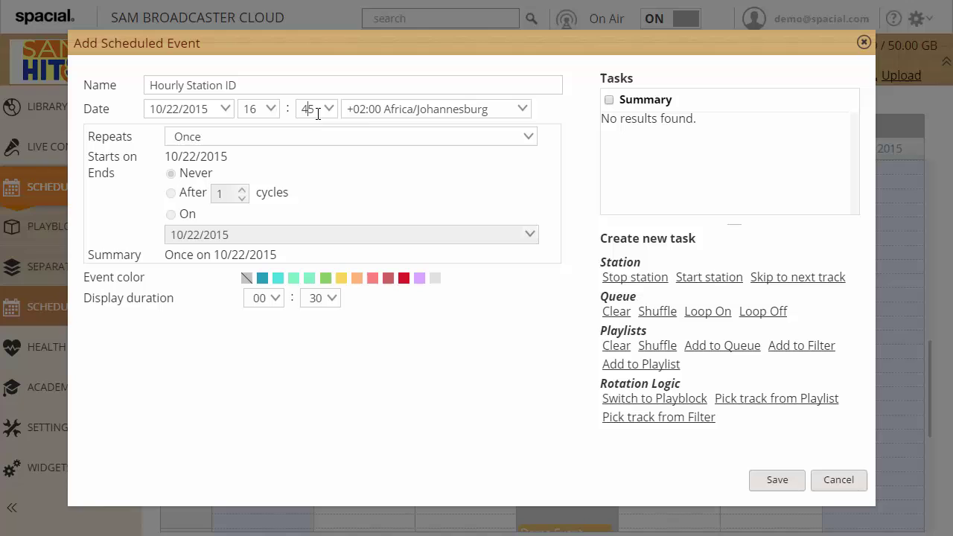
pyautogui.click(310, 140)
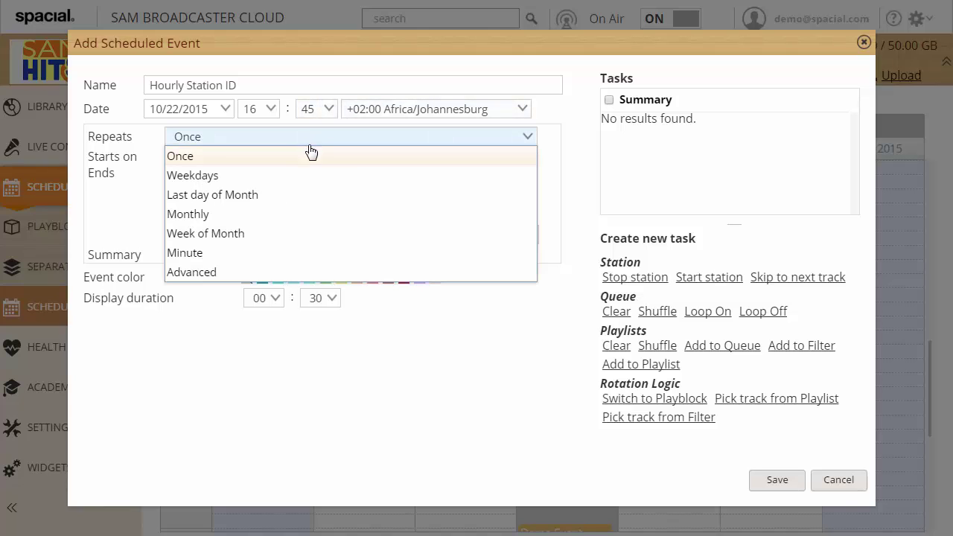
pyautogui.click(225, 273)
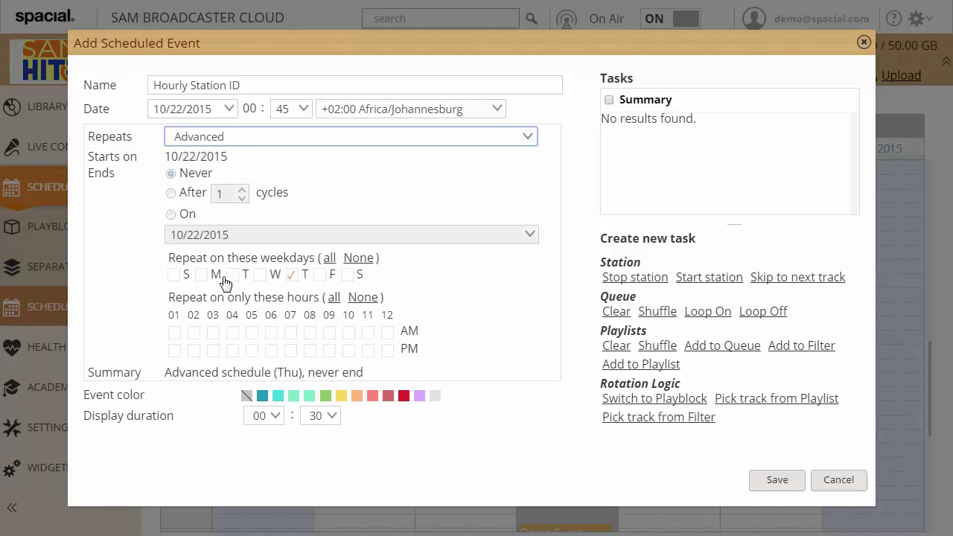
pyautogui.click(303, 111)
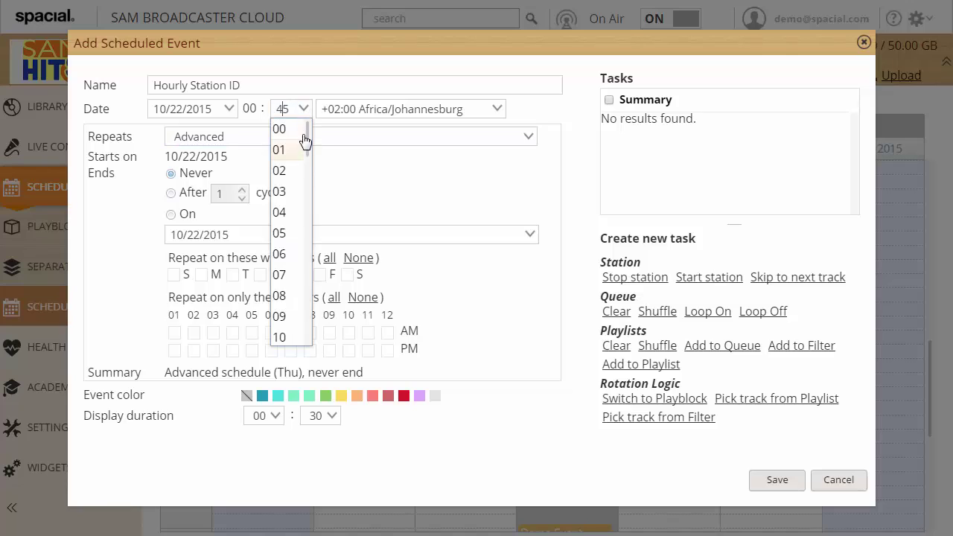
pyautogui.click(296, 131)
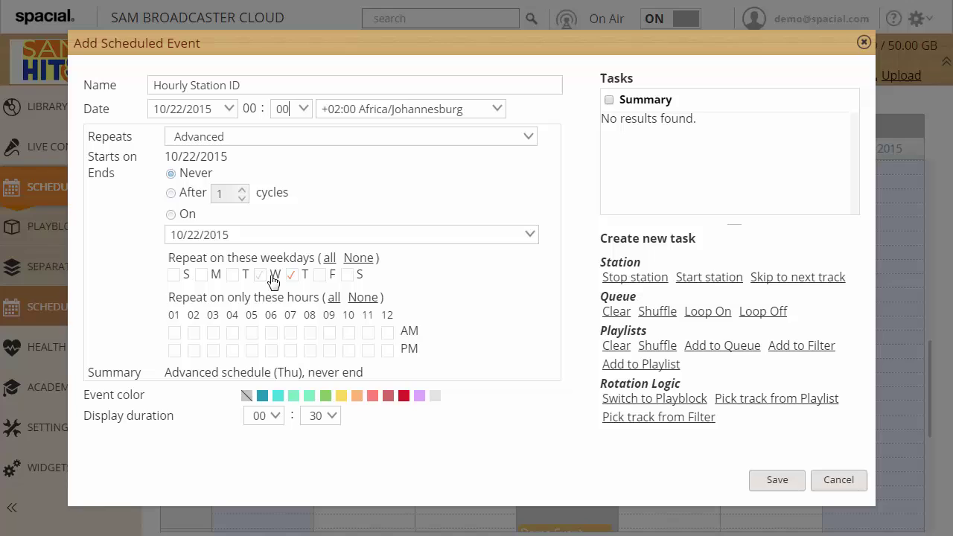
# Step: Repeat the event Monday through Friday in every hour of the day
pyautogui.click(318, 275)
pyautogui.click(259, 275)
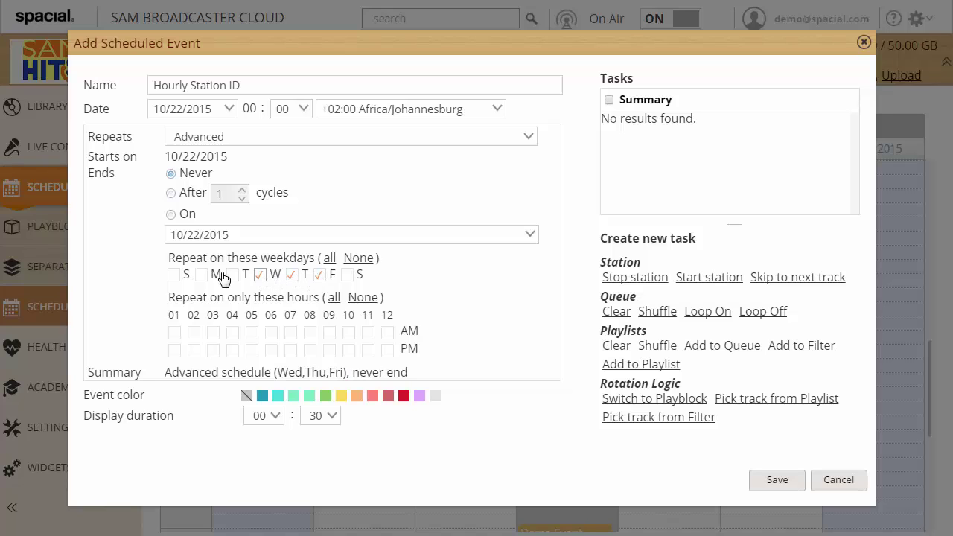
pyautogui.click(231, 275)
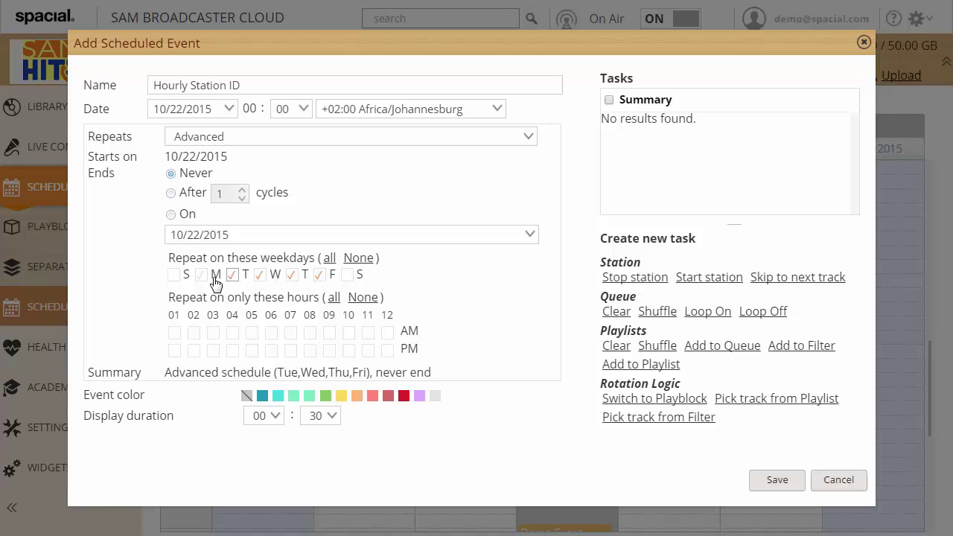
pyautogui.click(208, 279)
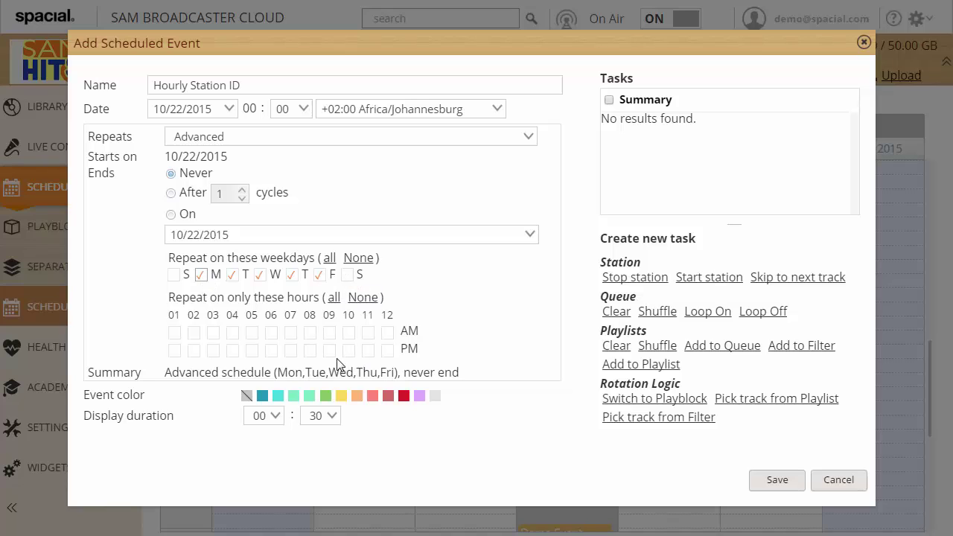
pyautogui.click(410, 332)
pyautogui.click(411, 348)
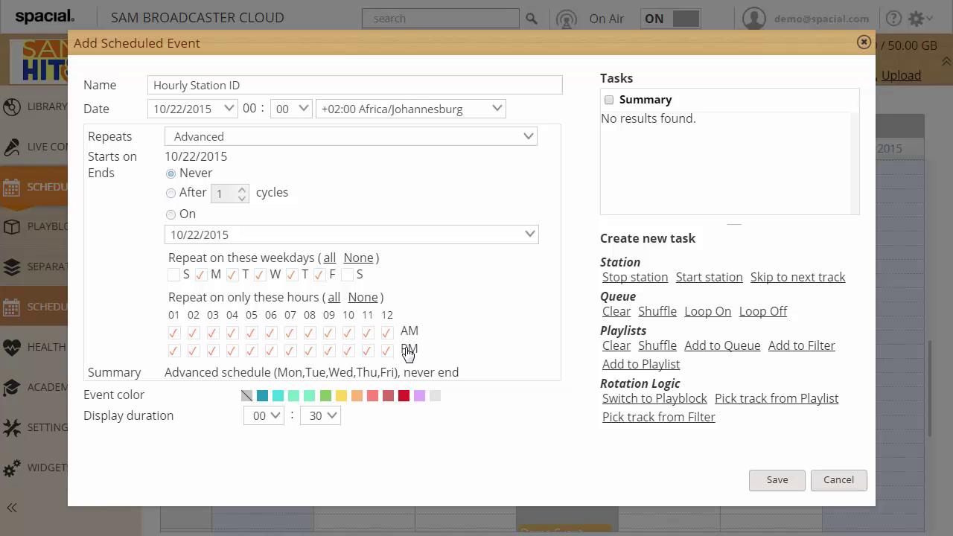
pyautogui.click(363, 298)
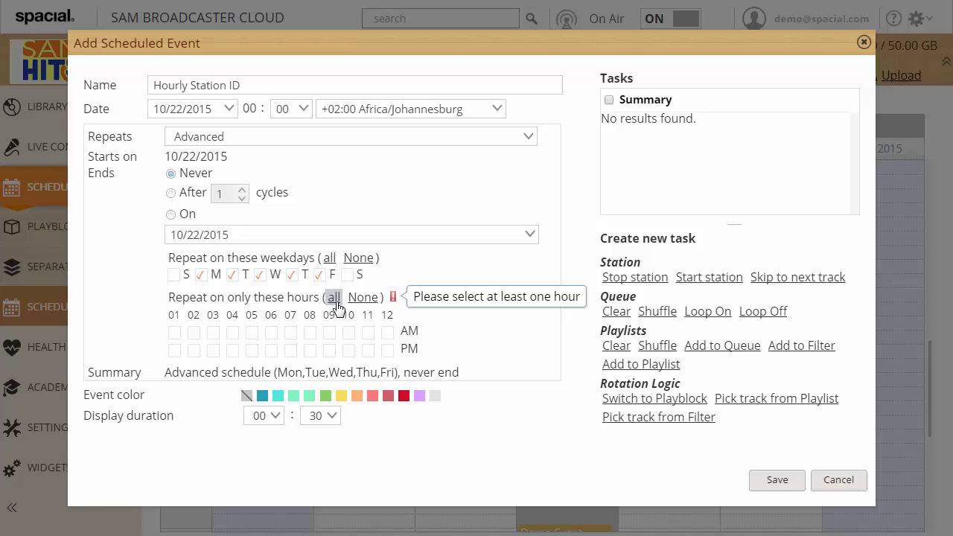
pyautogui.click(333, 298)
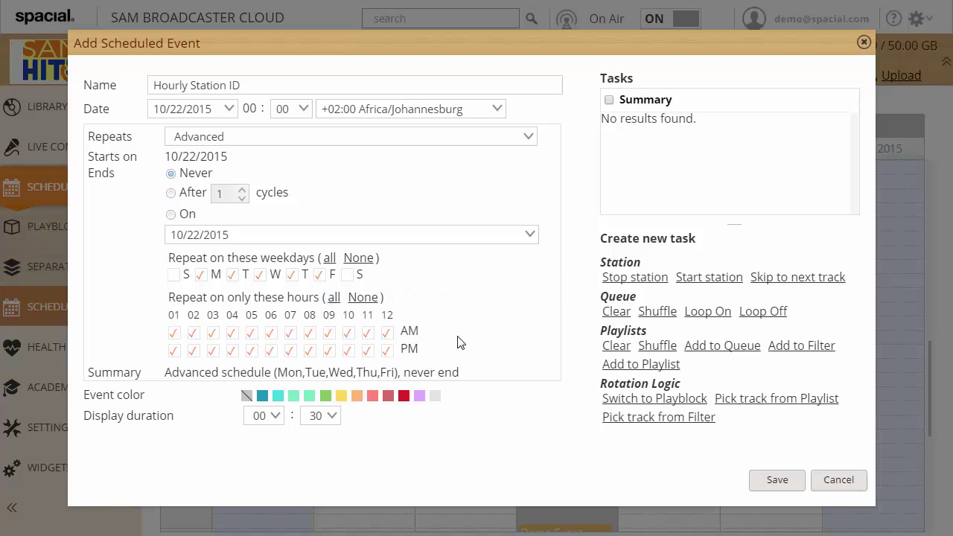
# Step: Set the display duration to 5 minutes and colour the event red
pyautogui.click(331, 417)
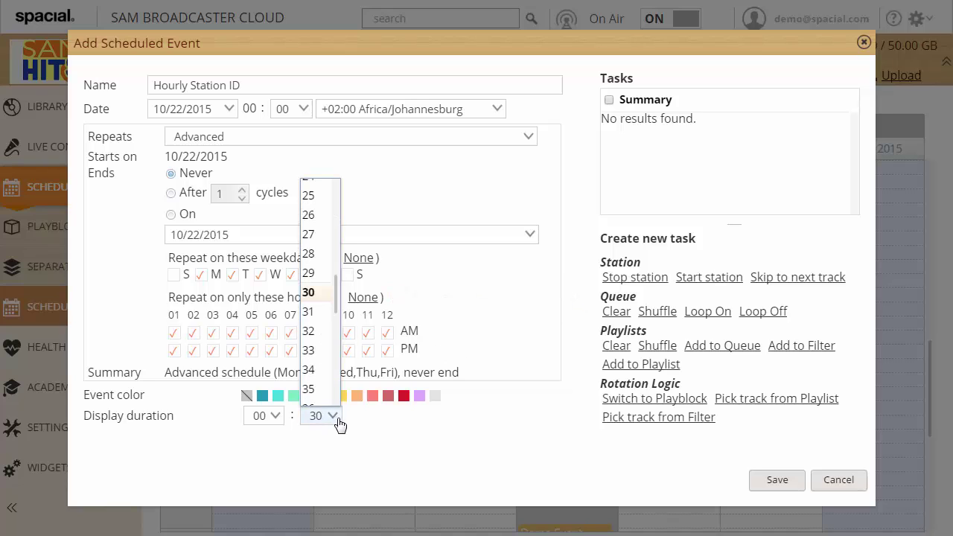
pyautogui.scroll(5, 330, 255)
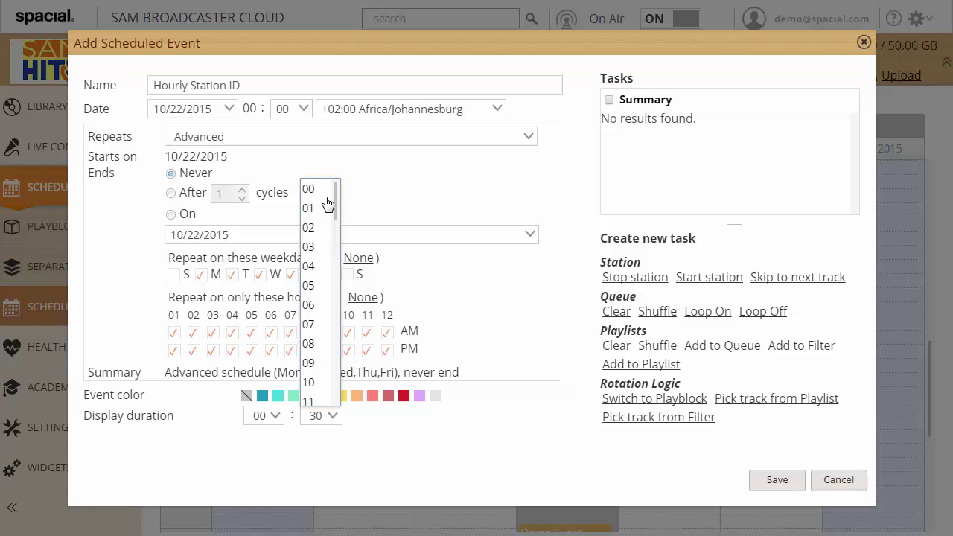
pyautogui.click(315, 285)
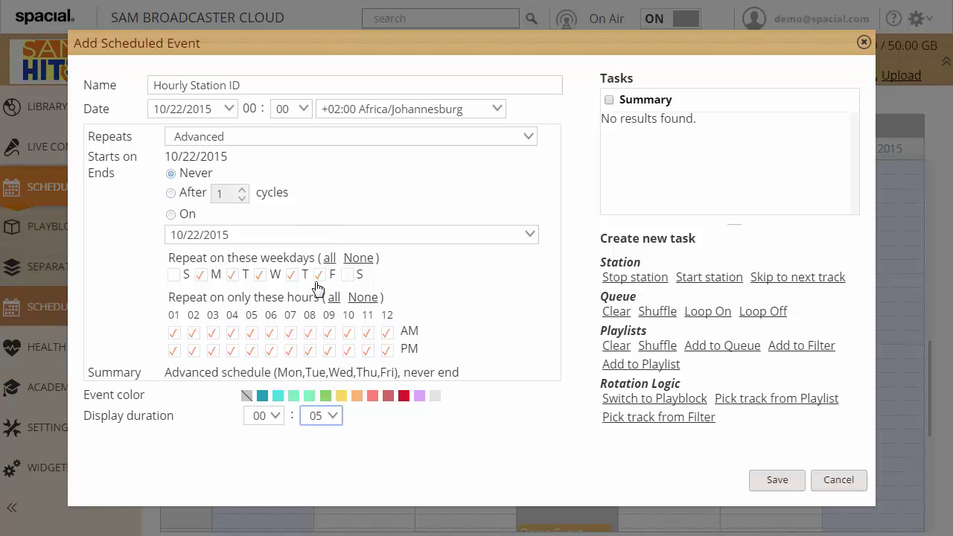
pyautogui.click(388, 395)
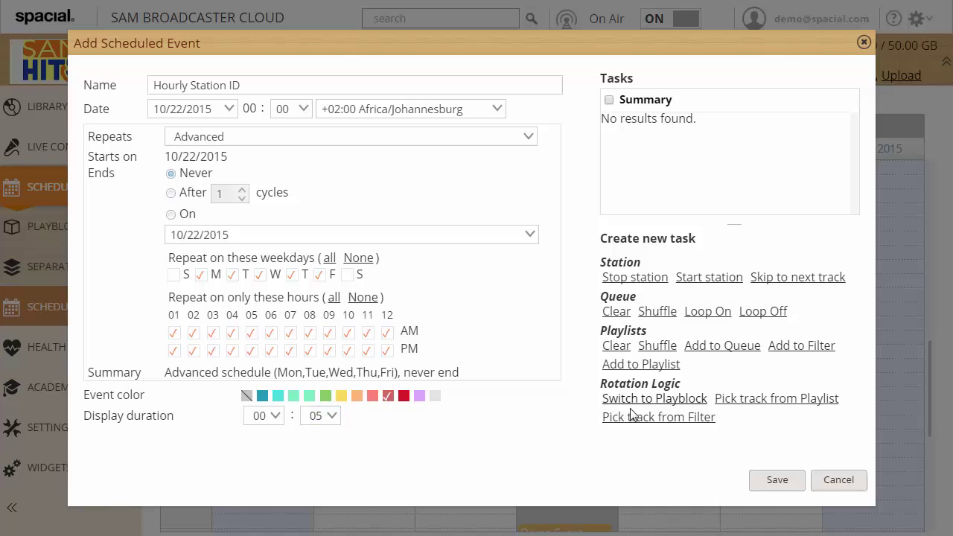
# Step: Add a Pick track task using Station ID [SID] filter, Sweeper Separation rule, Queue Top
pyautogui.click(684, 421)
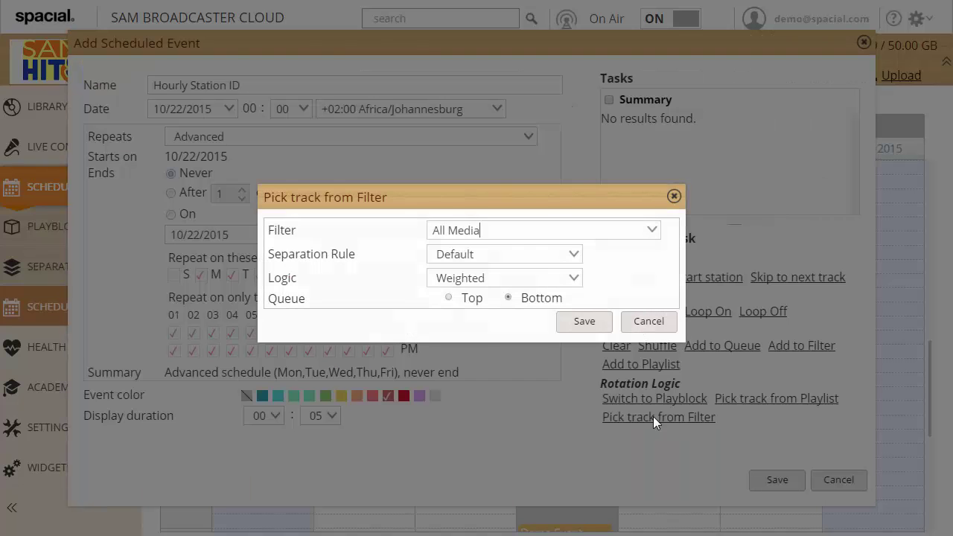
pyautogui.click(652, 233)
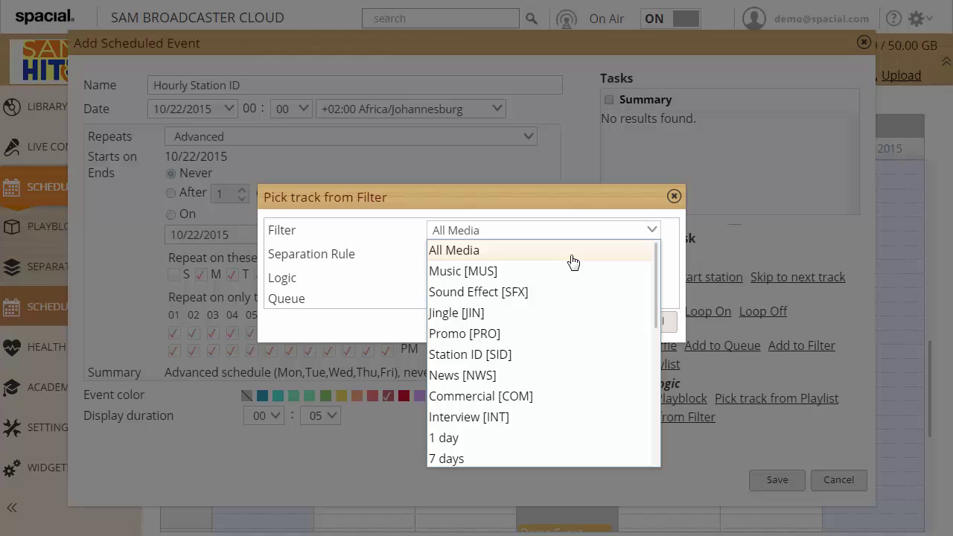
pyautogui.click(499, 357)
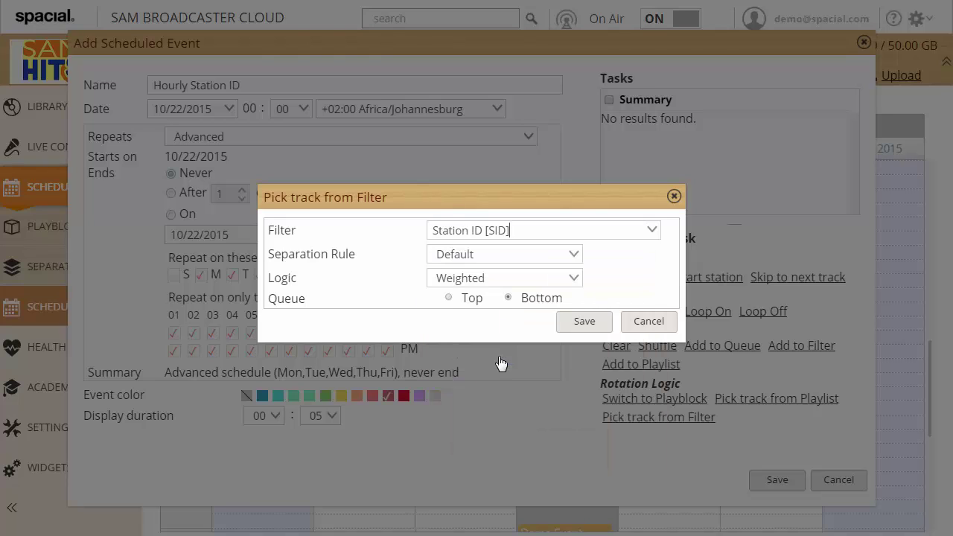
pyautogui.click(573, 256)
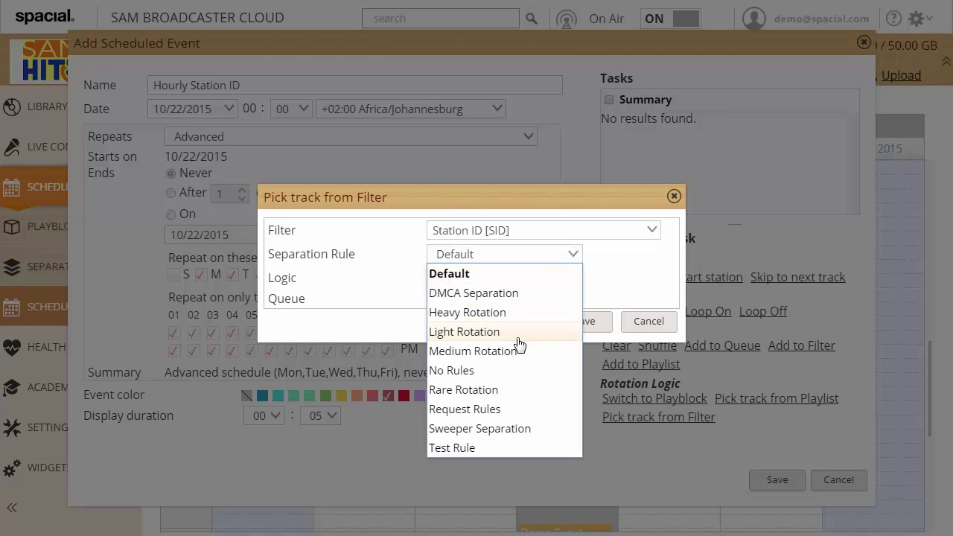
pyautogui.click(511, 430)
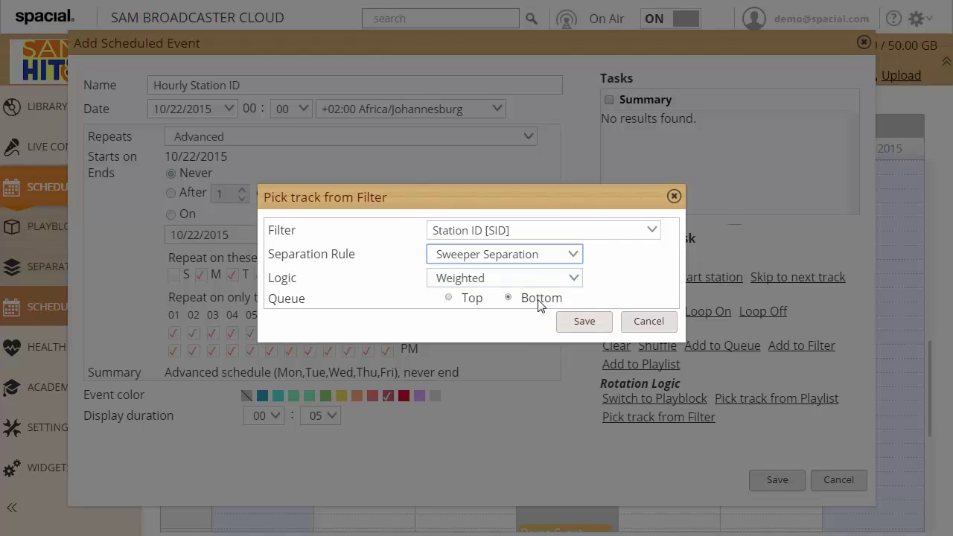
pyautogui.click(449, 299)
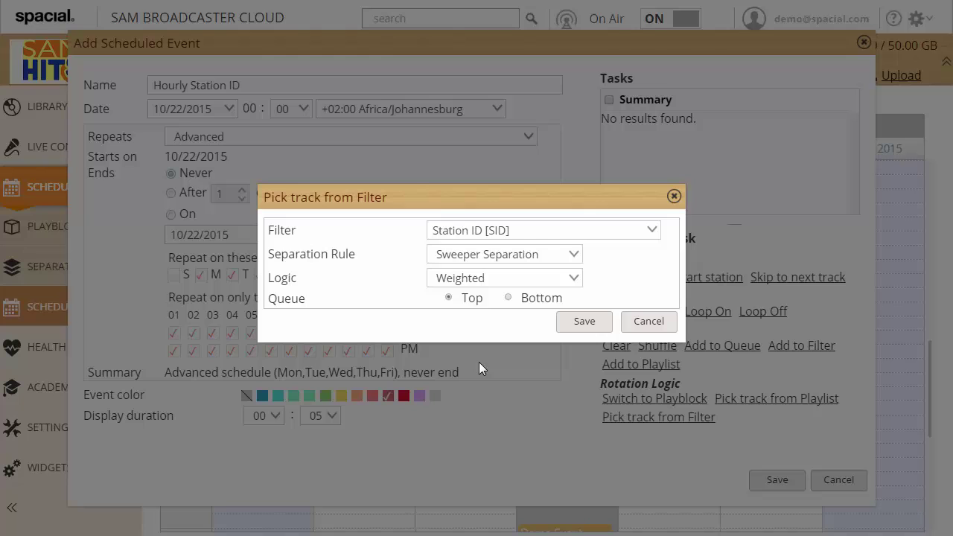
pyautogui.click(585, 323)
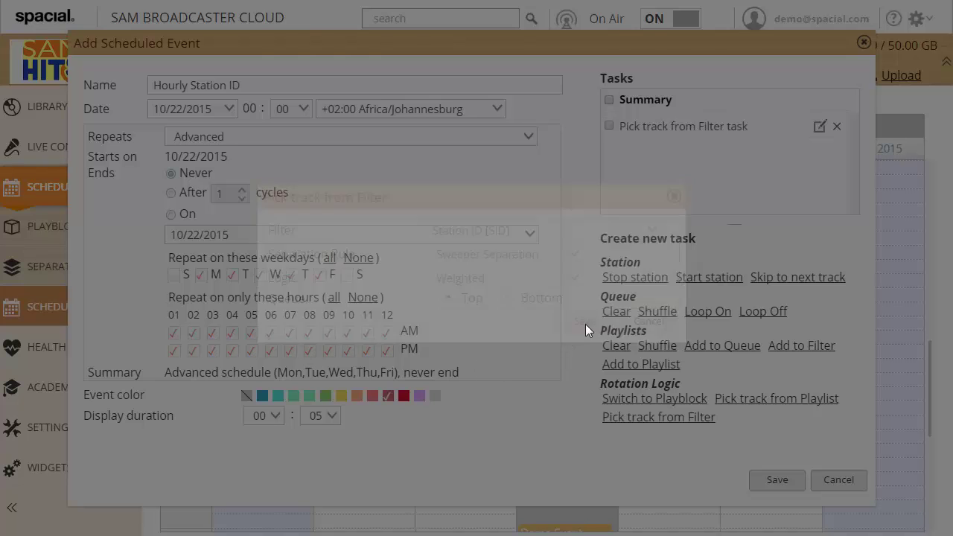
# Step: Save the Hourly Station ID event and check its hourly red slots on Thursday and Friday
pyautogui.click(779, 482)
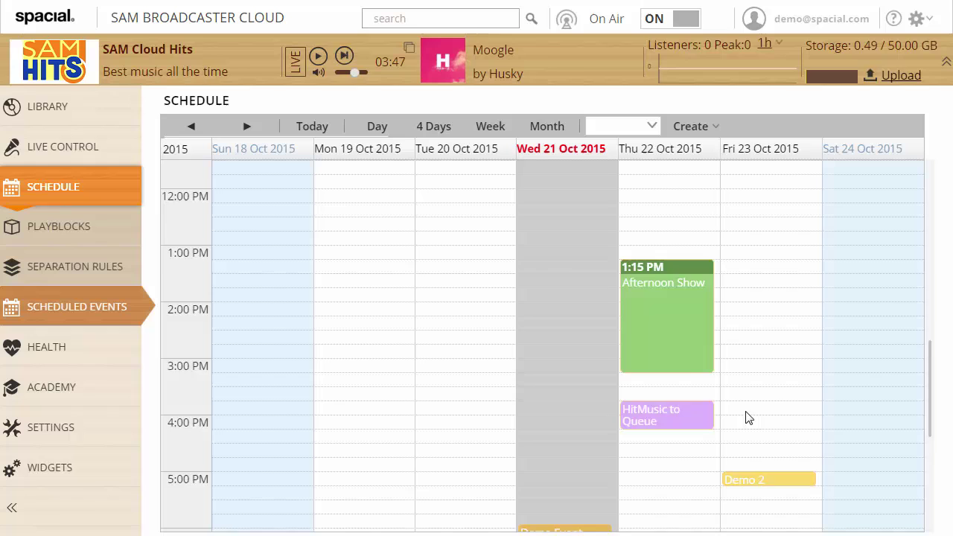
pyautogui.scroll(5, 749, 415)
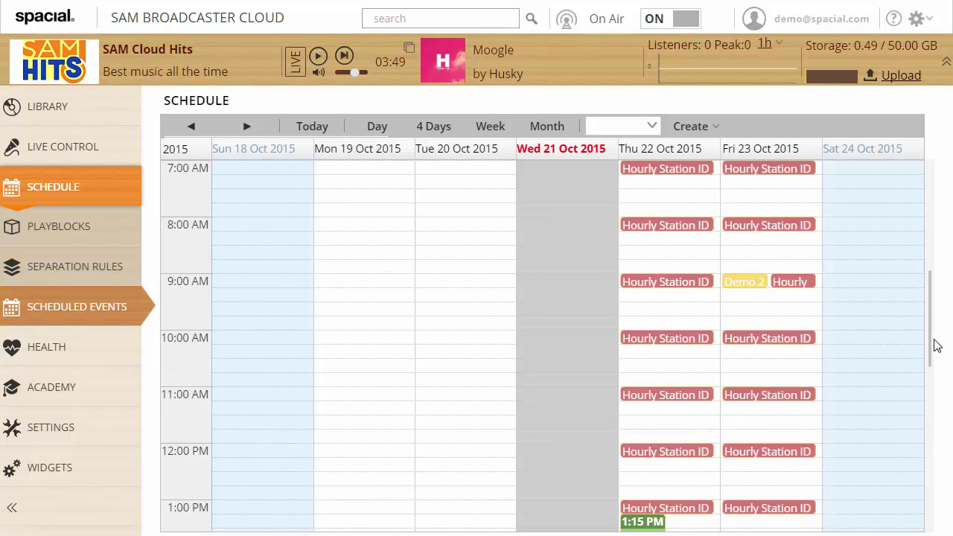
pyautogui.moveTo(931, 343); pyautogui.dragTo(935, 382)
pyautogui.scroll(-1, 932, 386)
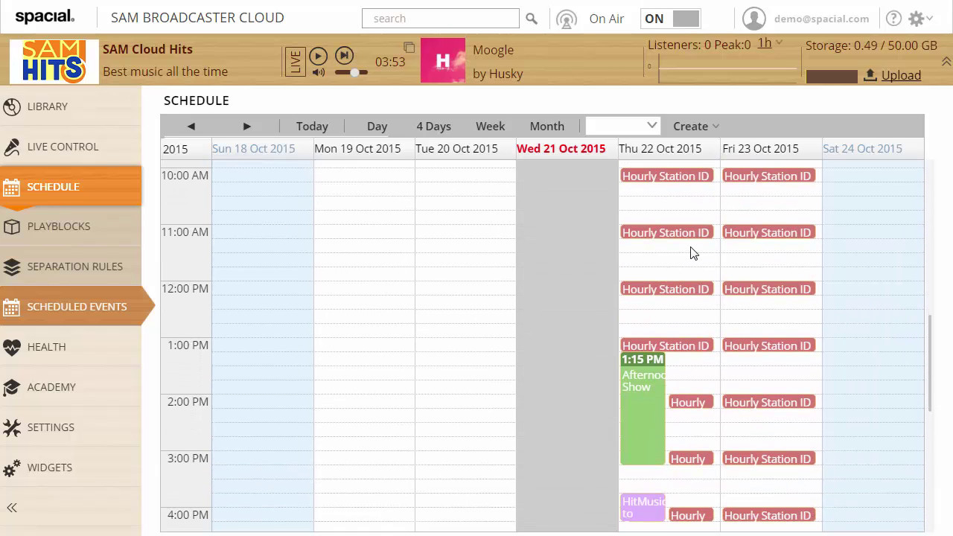